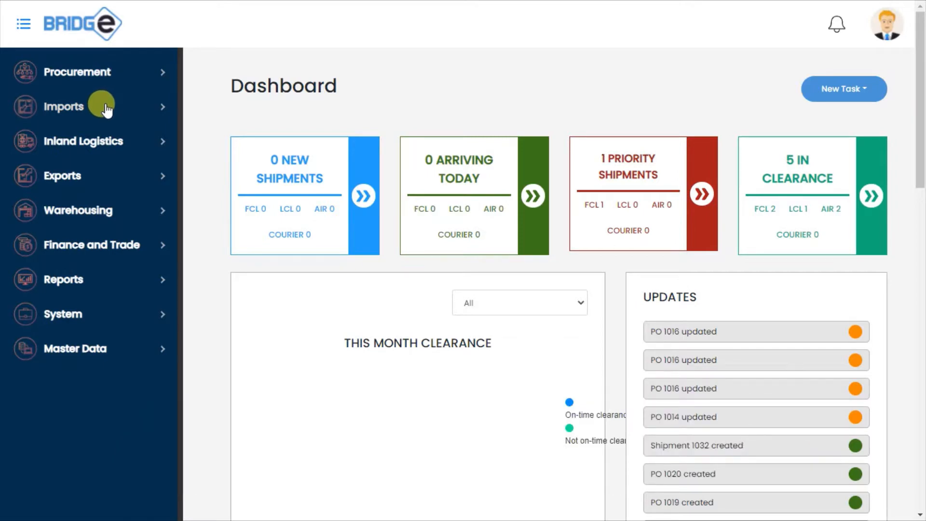
# Open the Gramic Foods Limited import shipment with ETA 17-06-2021 from the import shipments list
pyautogui.click(106, 109)
pyautogui.click(104, 150)
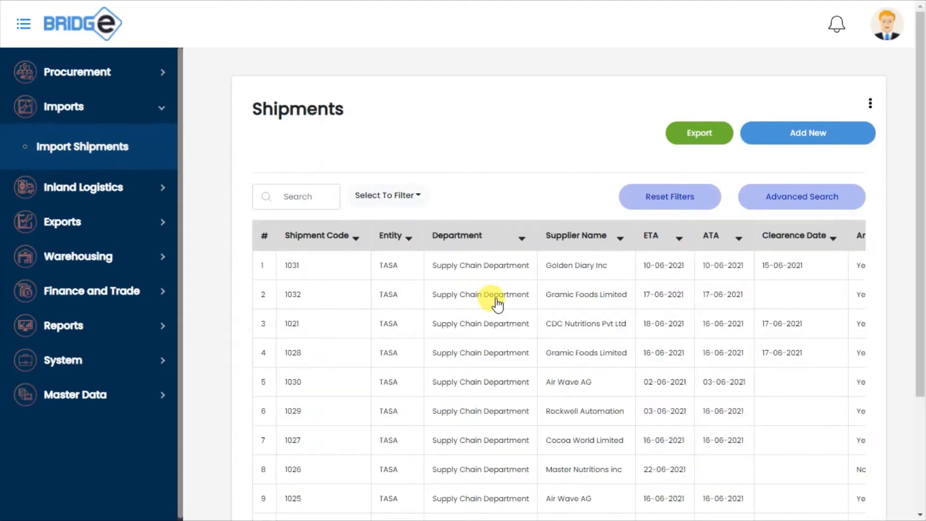
pyautogui.click(495, 299)
pyautogui.click(341, 219)
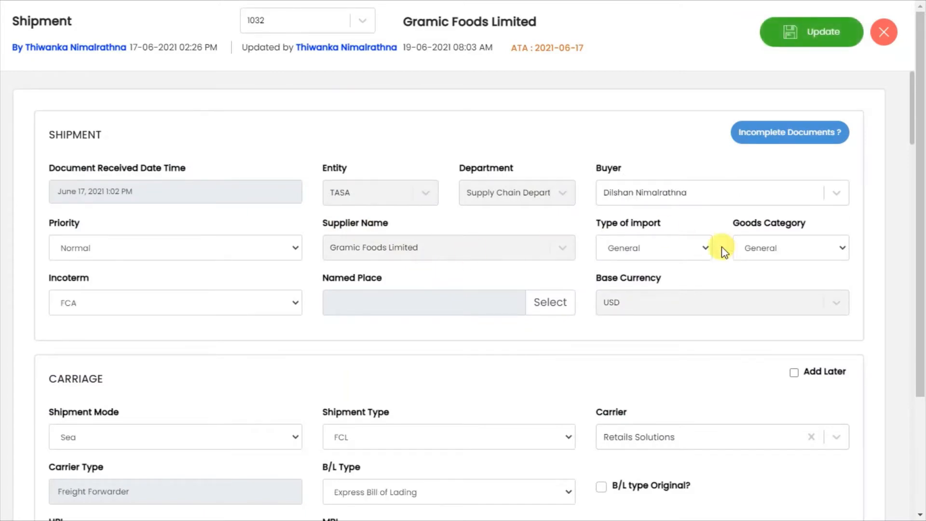
# Examine the shipment's item lines, invoices, freight and other charges, and the Add to Cost option
pyautogui.moveTo(913, 101); pyautogui.dragTo(924, 315)
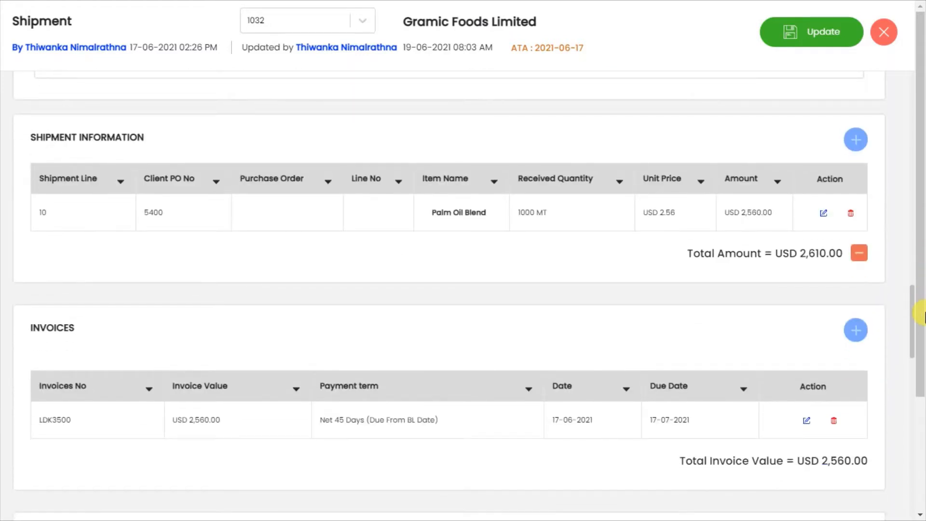
pyautogui.moveTo(923, 316); pyautogui.dragTo(916, 278)
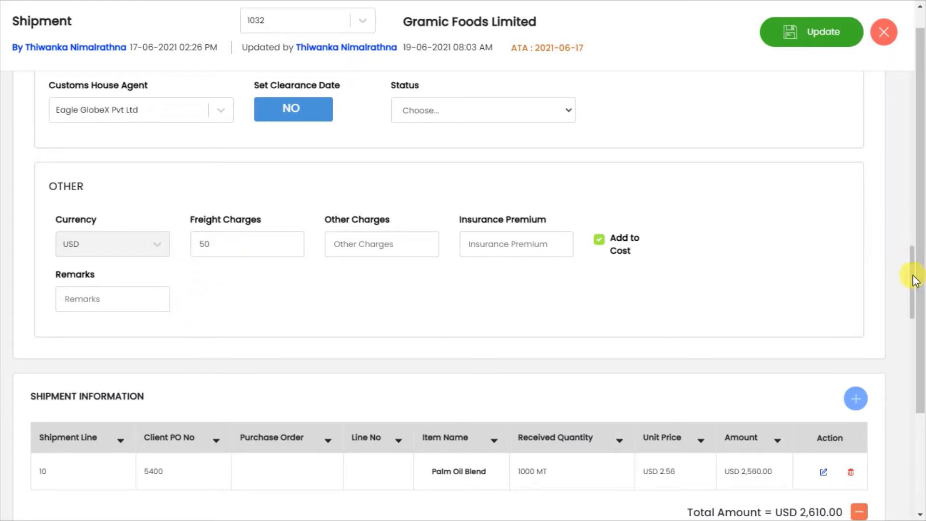
pyautogui.moveTo(910, 271); pyautogui.dragTo(923, 318)
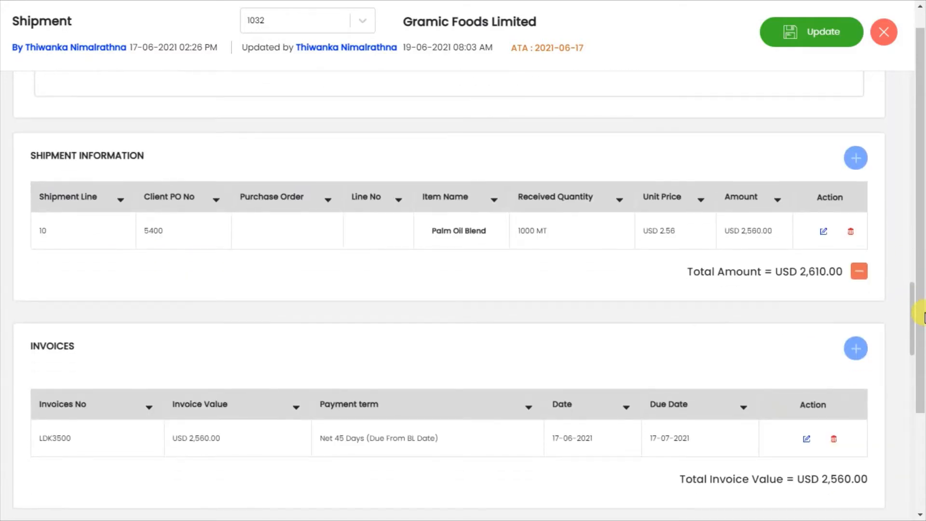
pyautogui.moveTo(923, 318); pyautogui.dragTo(922, 308)
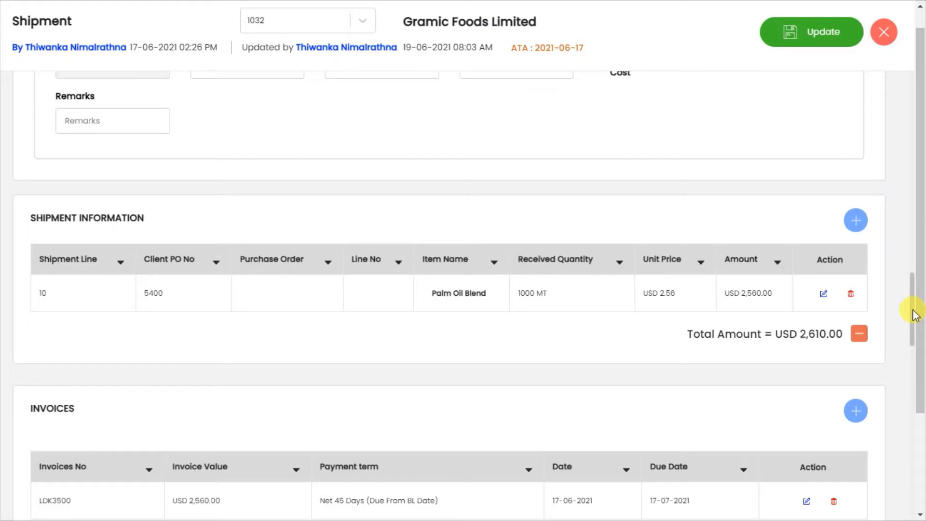
pyautogui.moveTo(915, 314); pyautogui.dragTo(915, 324)
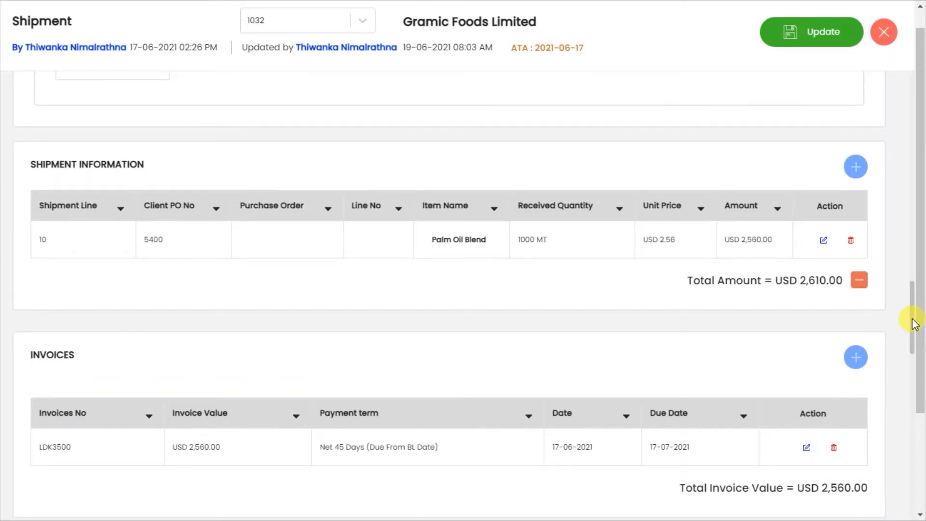
pyautogui.moveTo(914, 324); pyautogui.dragTo(903, 287)
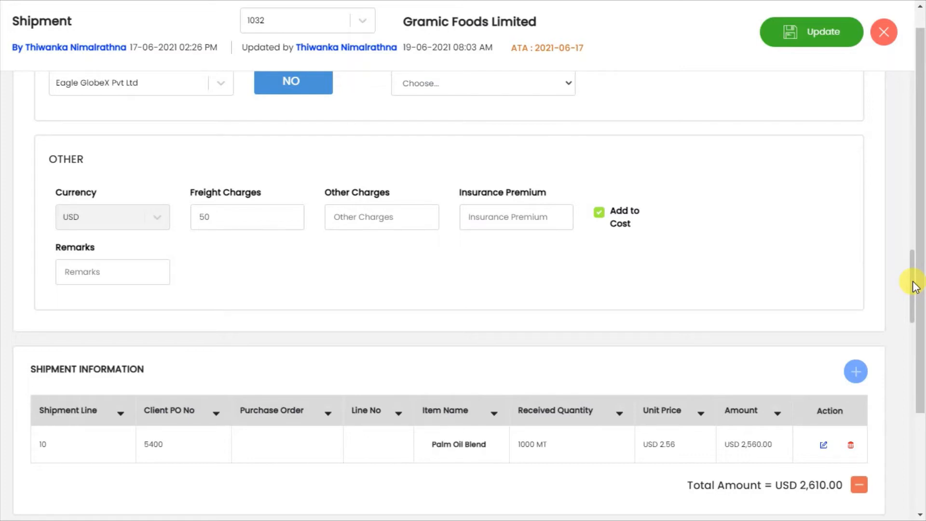
pyautogui.moveTo(912, 284); pyautogui.dragTo(913, 288)
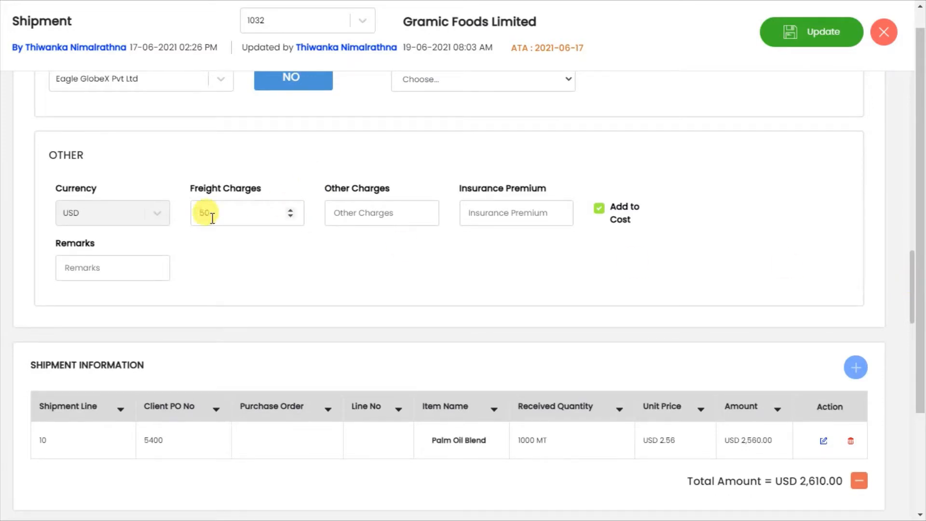
pyautogui.moveTo(364, 256); pyautogui.dragTo(466, 222)
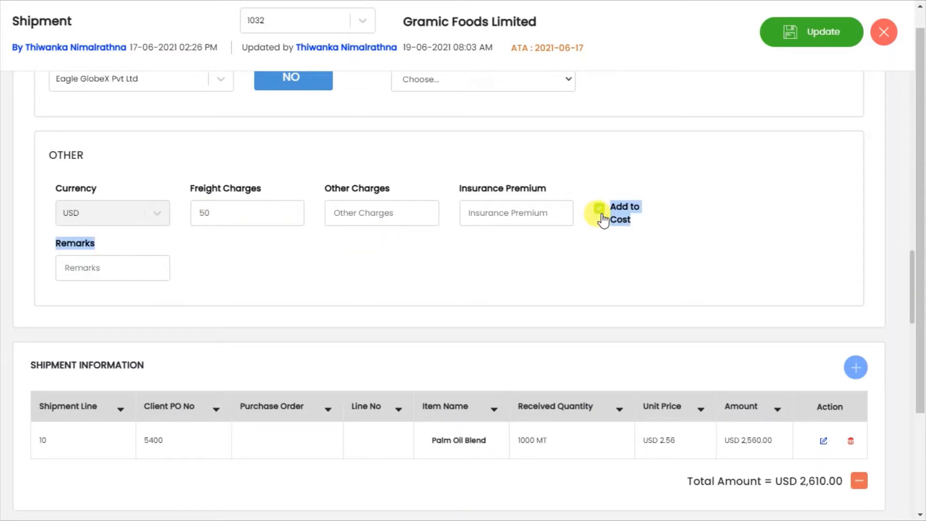
# Start a new Custom Duty entry for the shipment
pyautogui.moveTo(911, 268); pyautogui.dragTo(903, 421)
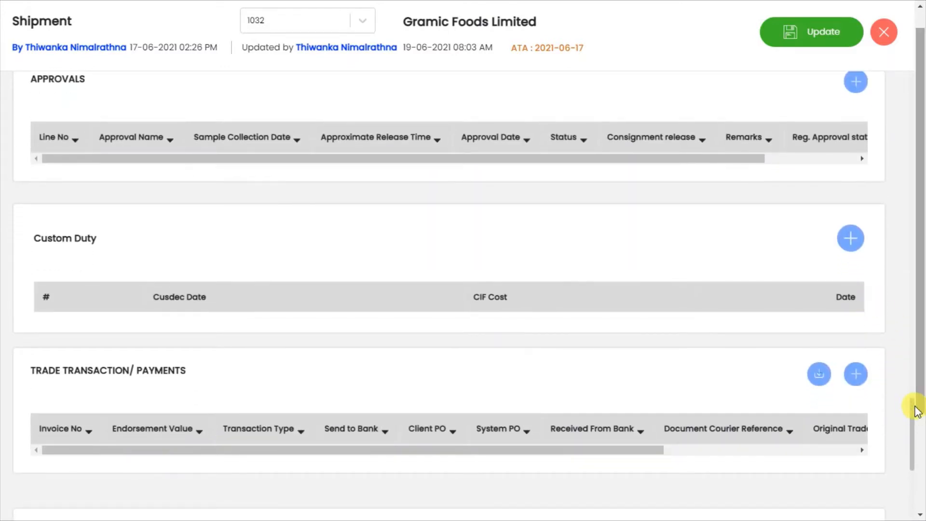
pyautogui.moveTo(916, 410)
pyautogui.mouseDown()
pyautogui.moveTo(917, 364)
pyautogui.moveTo(907, 417)
pyautogui.mouseUp()
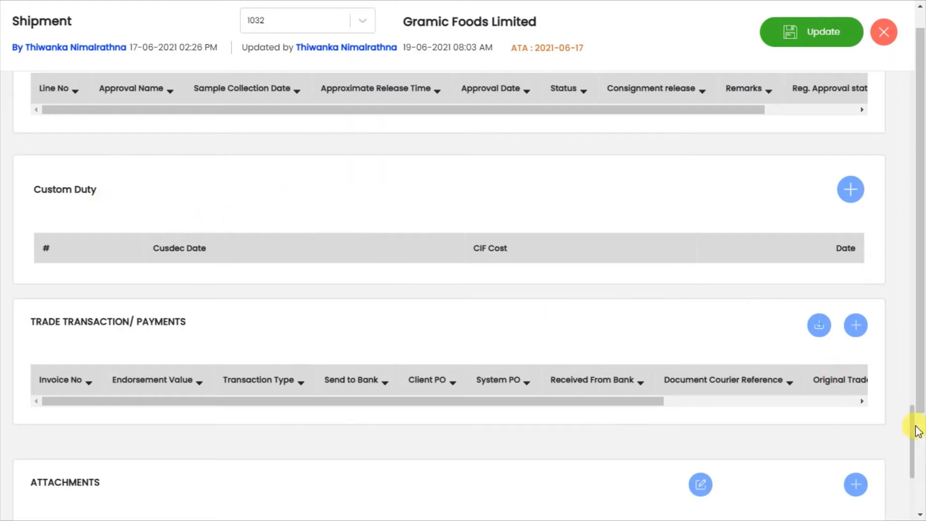
pyautogui.moveTo(912, 424)
pyautogui.mouseDown()
pyautogui.moveTo(908, 378)
pyautogui.moveTo(920, 318)
pyautogui.moveTo(909, 331)
pyautogui.moveTo(910, 423)
pyautogui.mouseUp()
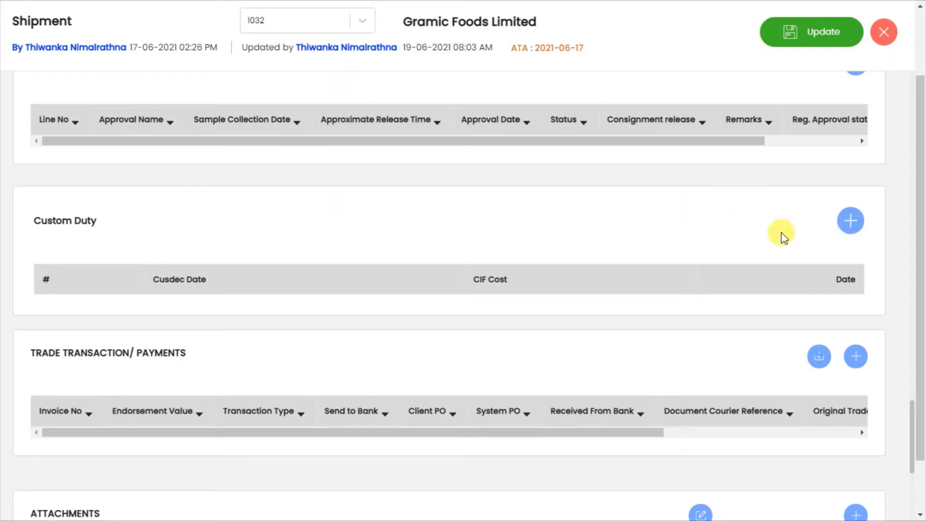
pyautogui.click(858, 231)
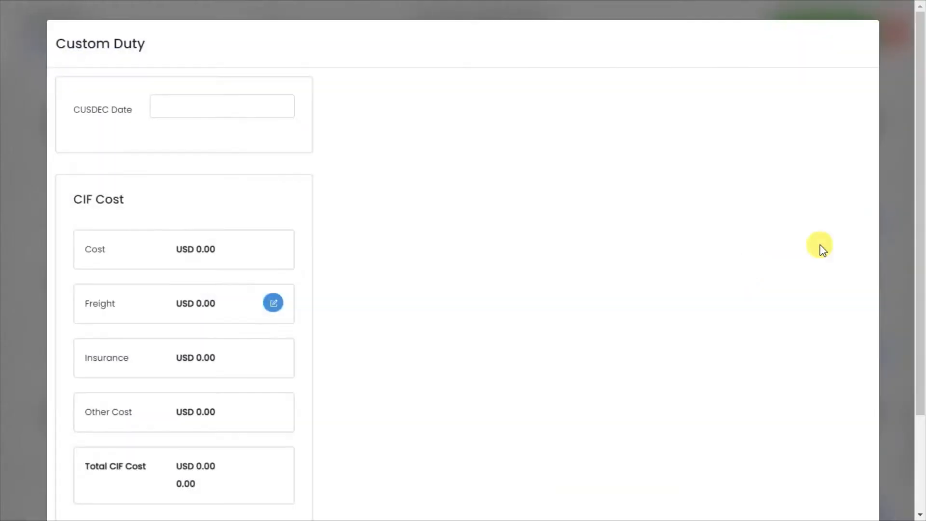
# Set the CUSDEC date to 2021-07-04
pyautogui.click(253, 111)
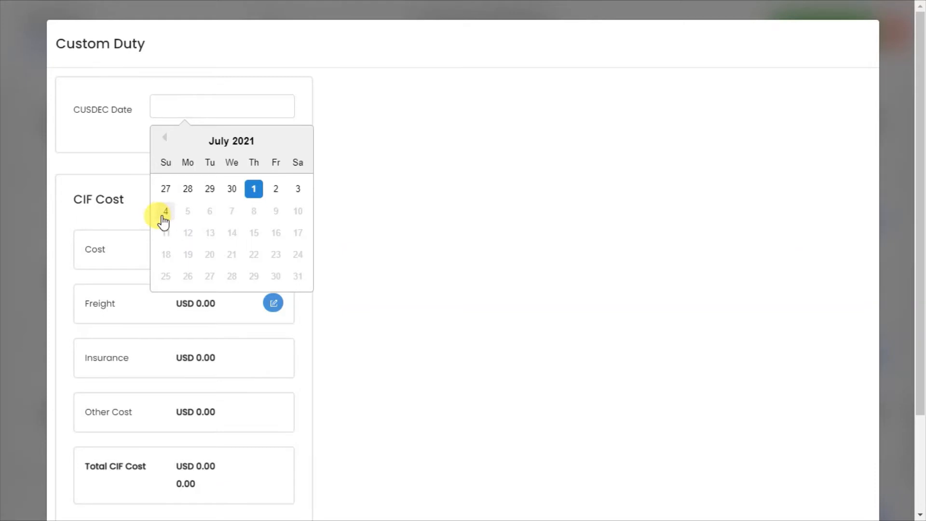
pyautogui.click(164, 137)
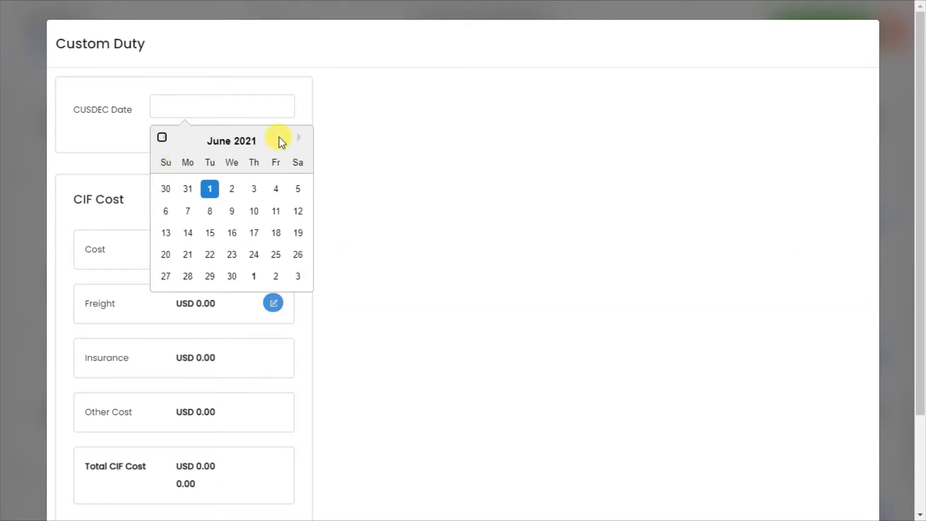
pyautogui.click(299, 139)
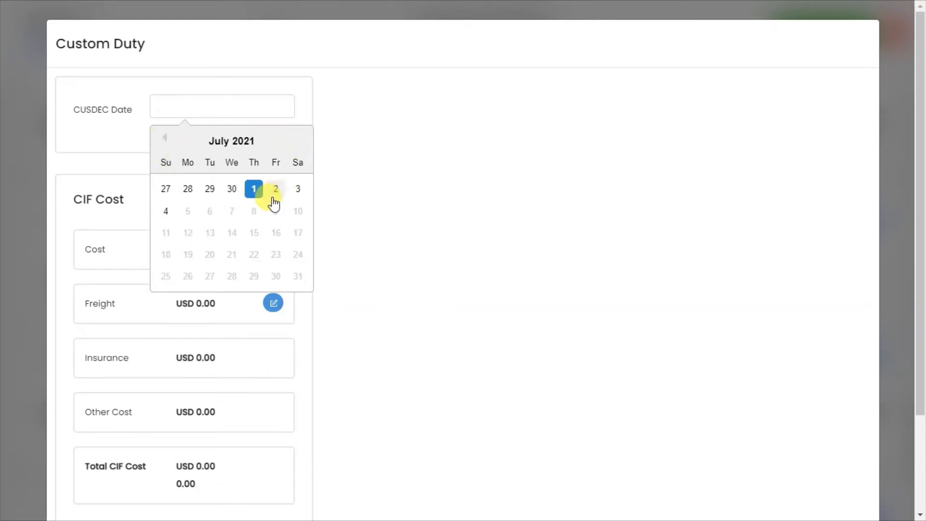
pyautogui.click(166, 211)
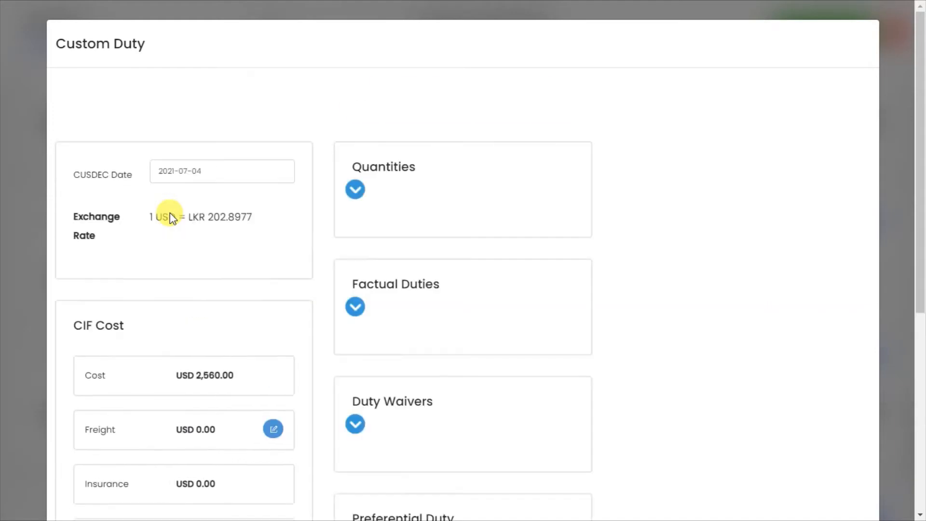
# Change the CUSDEC date to 2021-06-29 and review the CIF cost breakdown
pyautogui.click(234, 173)
pyautogui.click(208, 254)
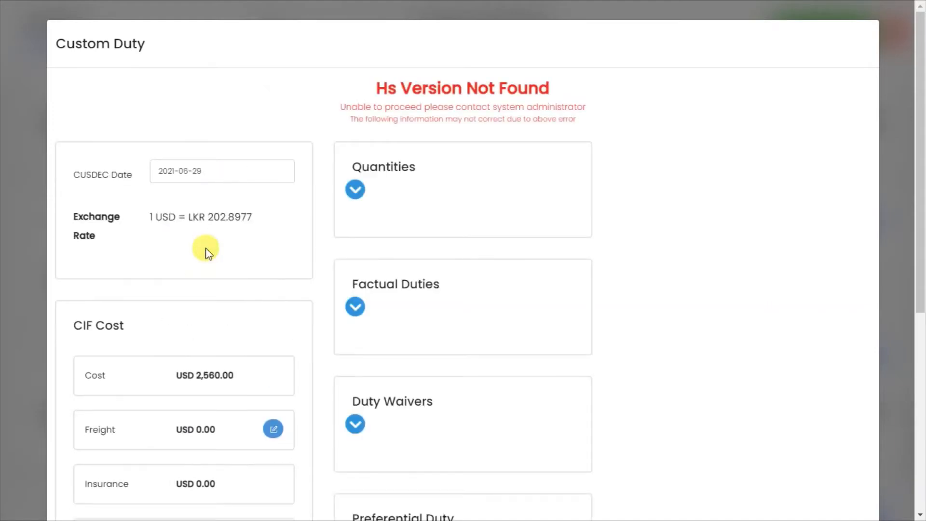
pyautogui.moveTo(921, 154); pyautogui.dragTo(922, 236)
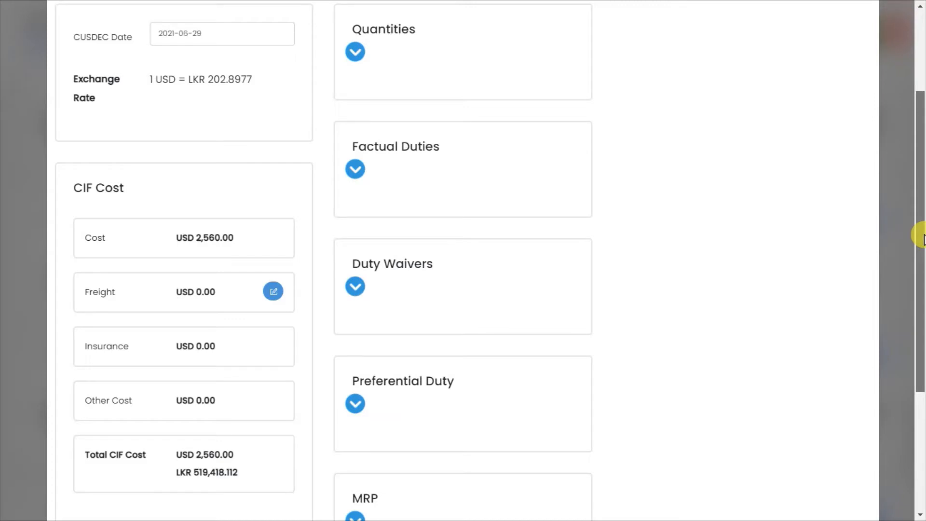
pyautogui.moveTo(921, 236); pyautogui.dragTo(911, 263)
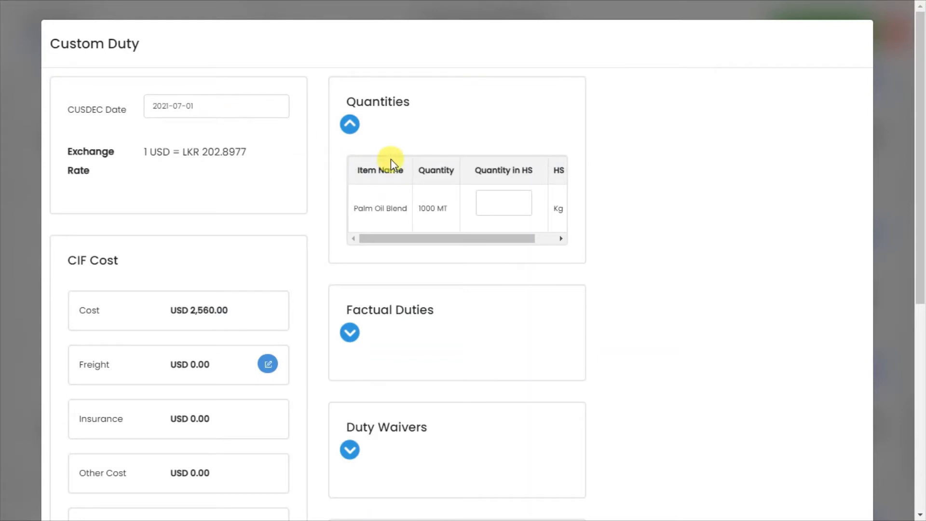
# Review the CIF cost and the item table in the Quantities section, leaving that section collapsed
pyautogui.moveTo(920, 188); pyautogui.dragTo(922, 300)
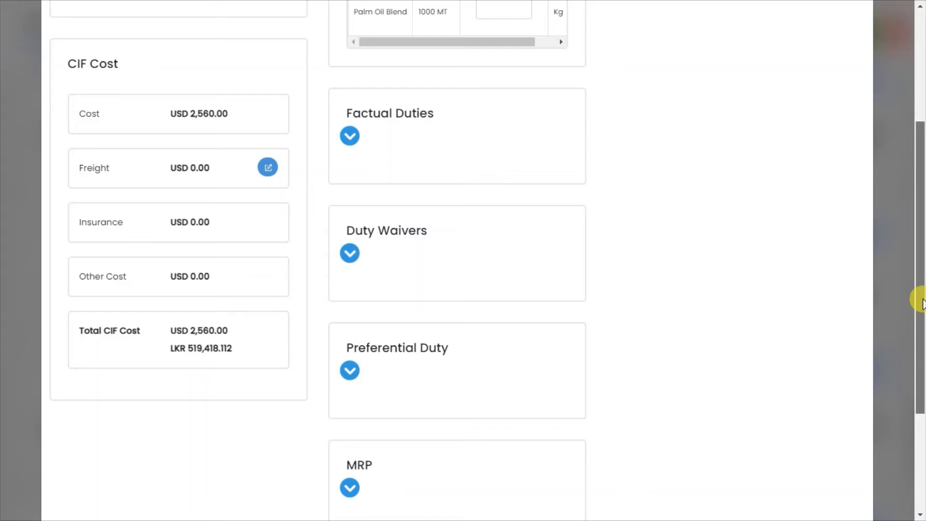
pyautogui.moveTo(921, 300); pyautogui.dragTo(921, 179)
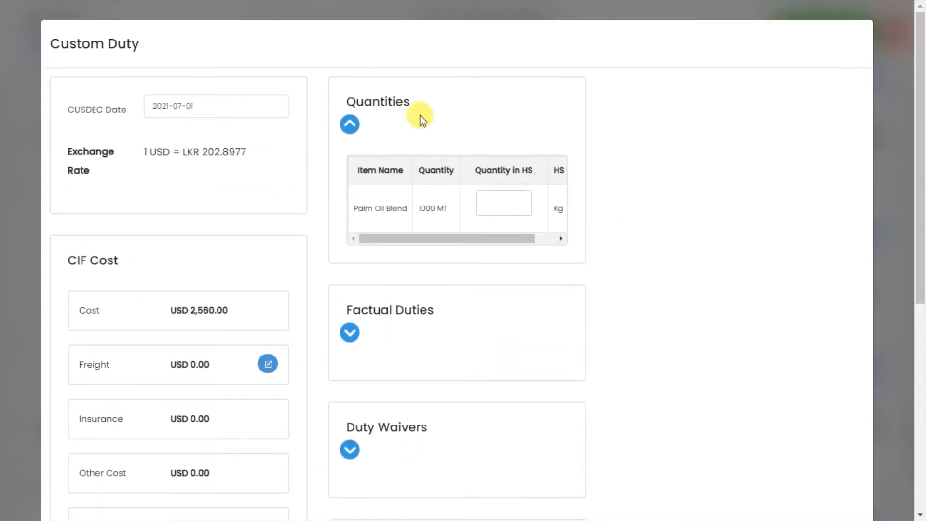
pyautogui.click(348, 126)
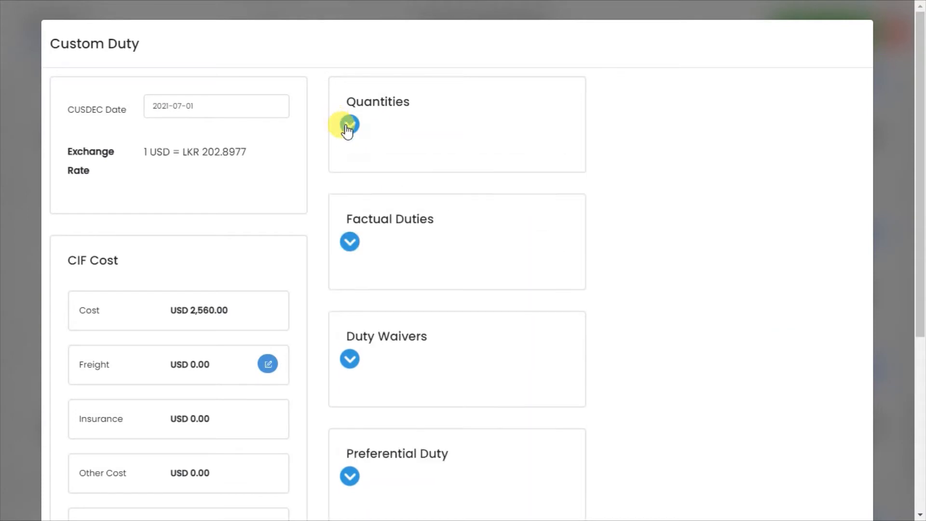
pyautogui.moveTo(920, 196); pyautogui.dragTo(921, 159)
pyautogui.click(356, 131)
pyautogui.click(356, 131)
pyautogui.click(355, 131)
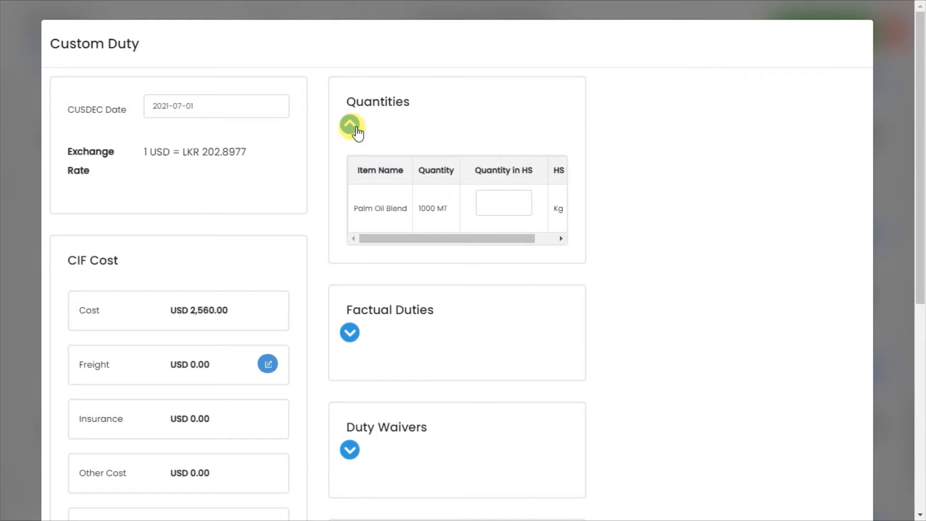
pyautogui.click(356, 129)
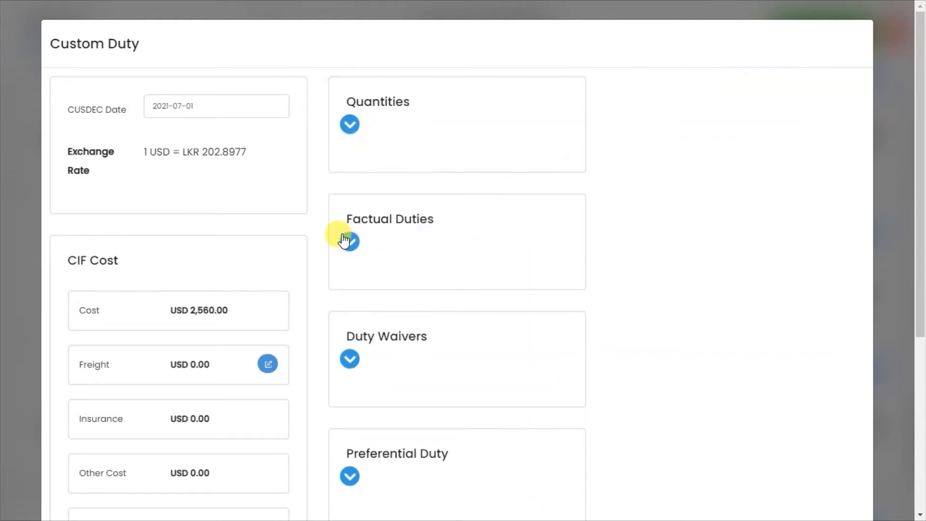
# Expand the Factual Duties section to view its columns and collapse it again
pyautogui.click(344, 239)
pyautogui.click(345, 239)
pyautogui.click(349, 242)
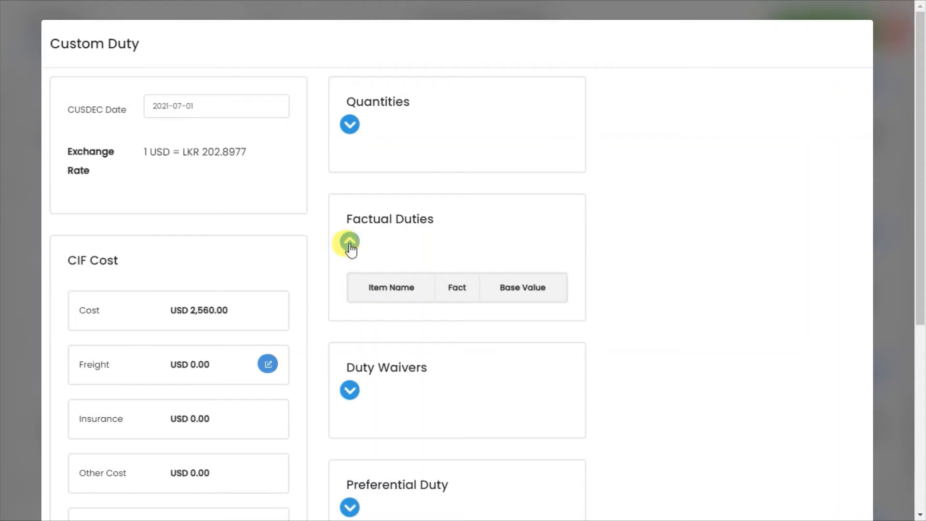
pyautogui.click(349, 242)
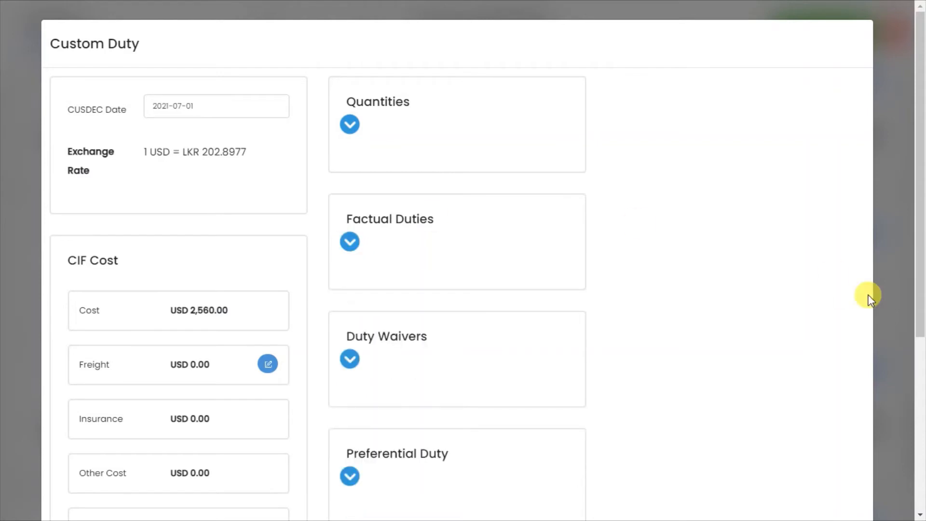
# Expand the Duty Waivers section to view its waiver table and collapse it again
pyautogui.scroll(-2, 919, 275)
pyautogui.moveTo(925, 314); pyautogui.dragTo(922, 324)
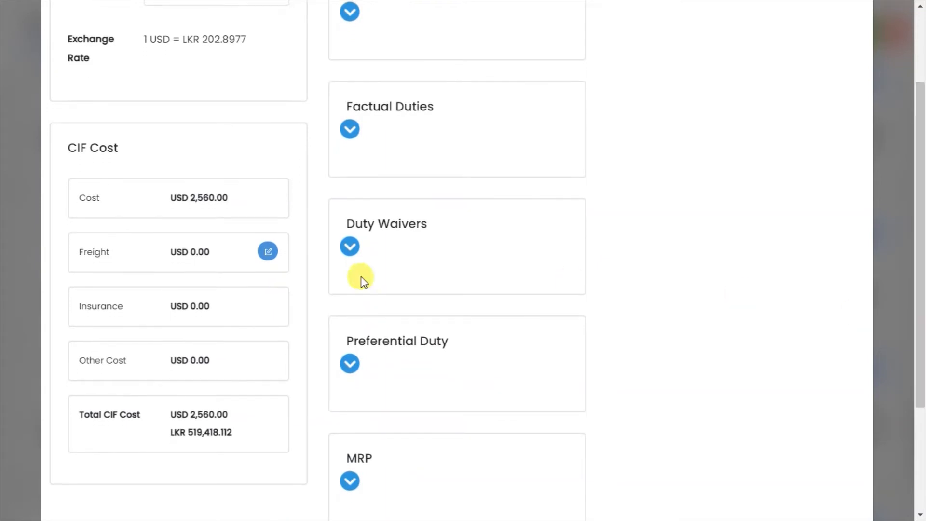
pyautogui.click(351, 248)
pyautogui.click(350, 248)
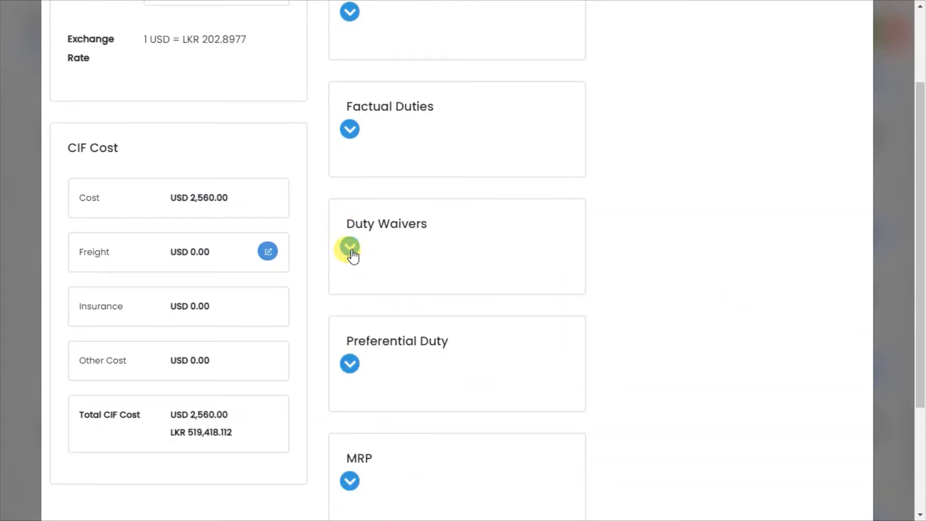
pyautogui.moveTo(921, 232); pyautogui.dragTo(923, 292)
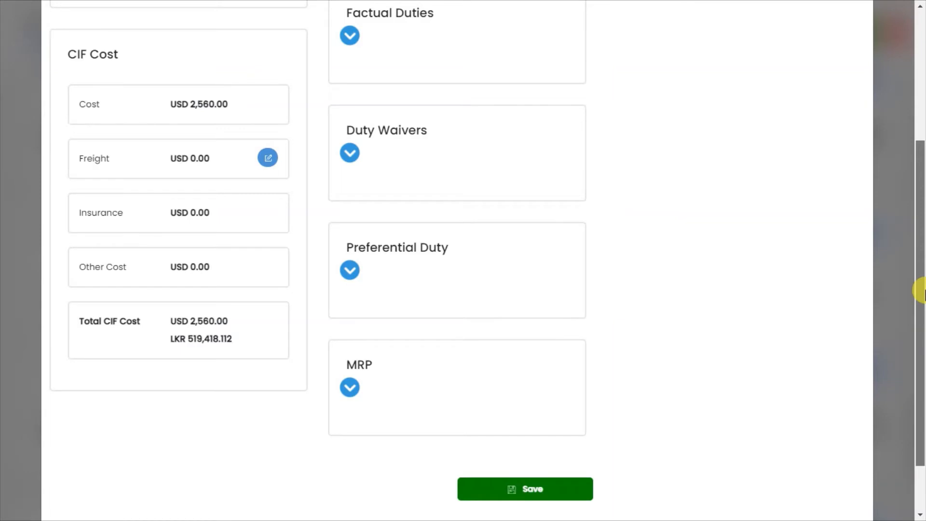
pyautogui.moveTo(922, 291); pyautogui.dragTo(922, 306)
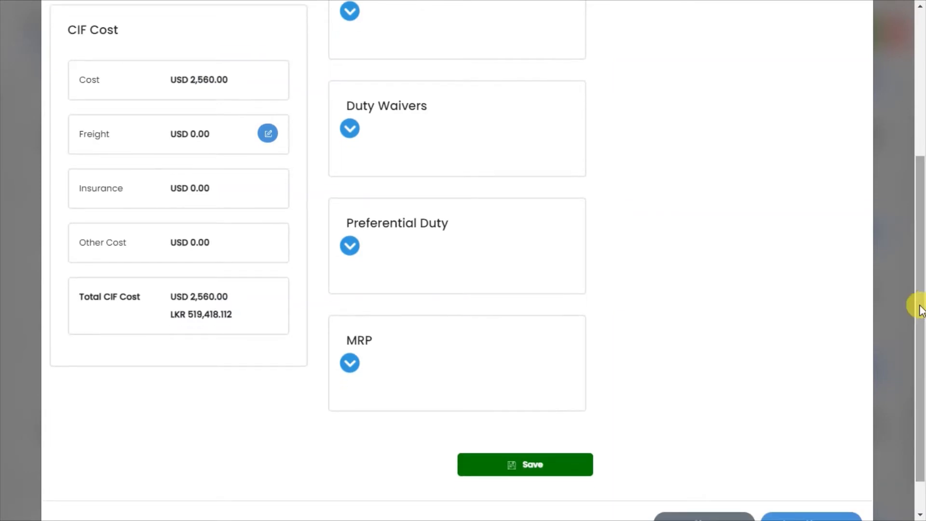
pyautogui.click(349, 129)
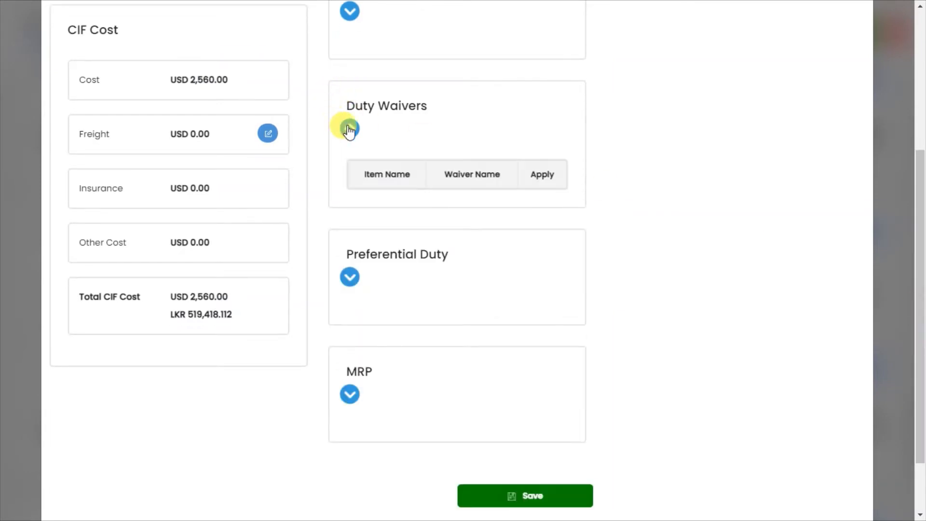
pyautogui.click(349, 129)
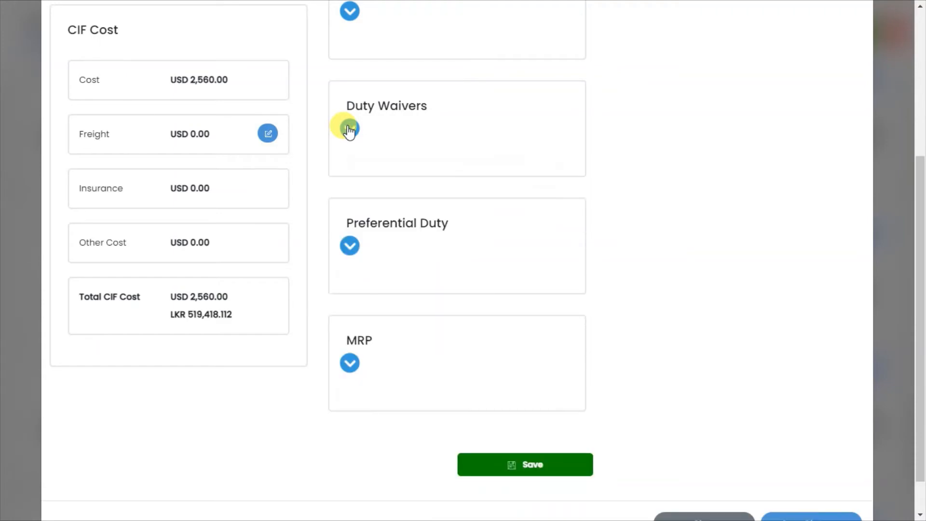
# Expand the Preferential Duty section to view its trade agreement table and collapse it again
pyautogui.moveTo(919, 252); pyautogui.dragTo(920, 308)
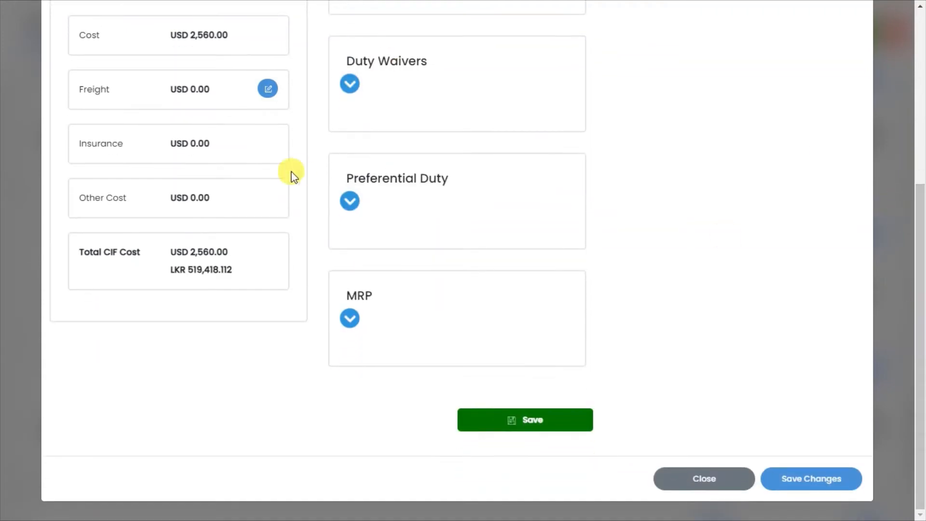
pyautogui.click(347, 211)
pyautogui.click(347, 212)
pyautogui.click(349, 208)
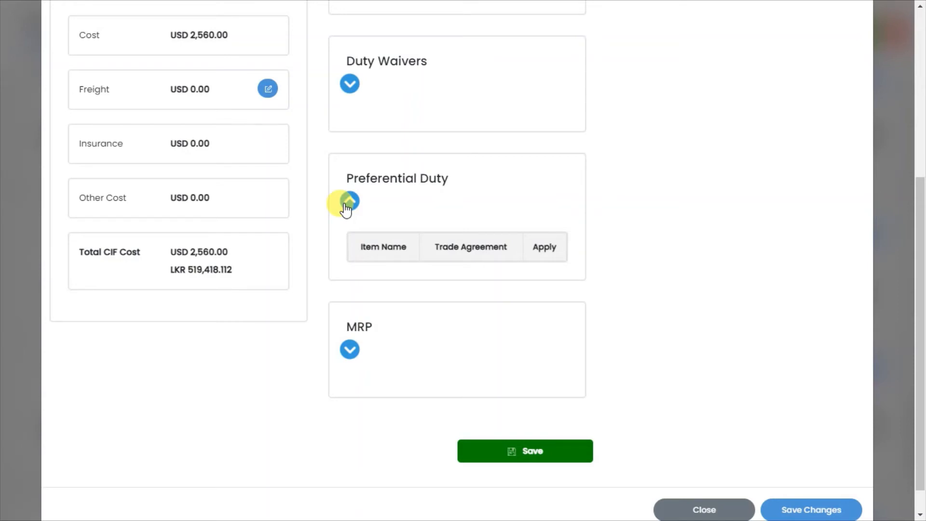
pyautogui.click(345, 206)
pyautogui.click(345, 207)
pyautogui.click(345, 207)
# Expand the MRP section to view its item, quantity and MRP columns and collapse it again
pyautogui.click(351, 319)
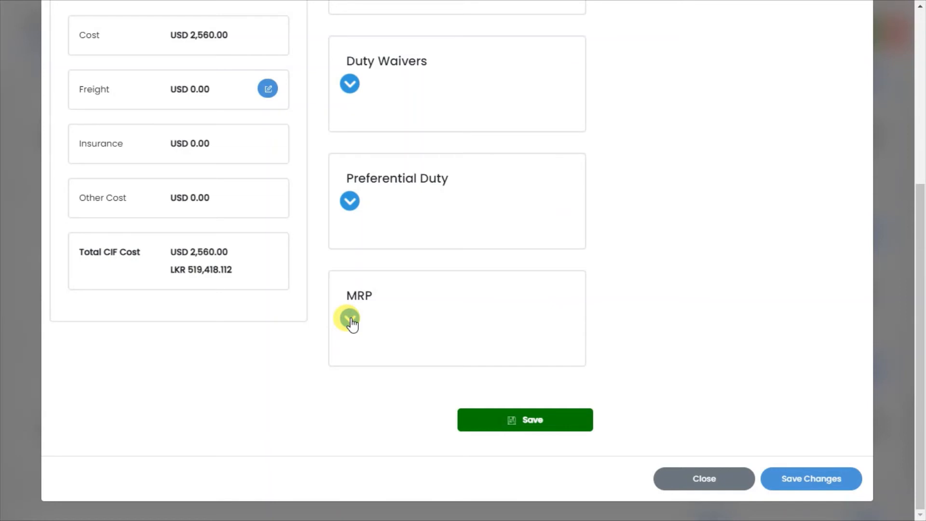
pyautogui.click(349, 318)
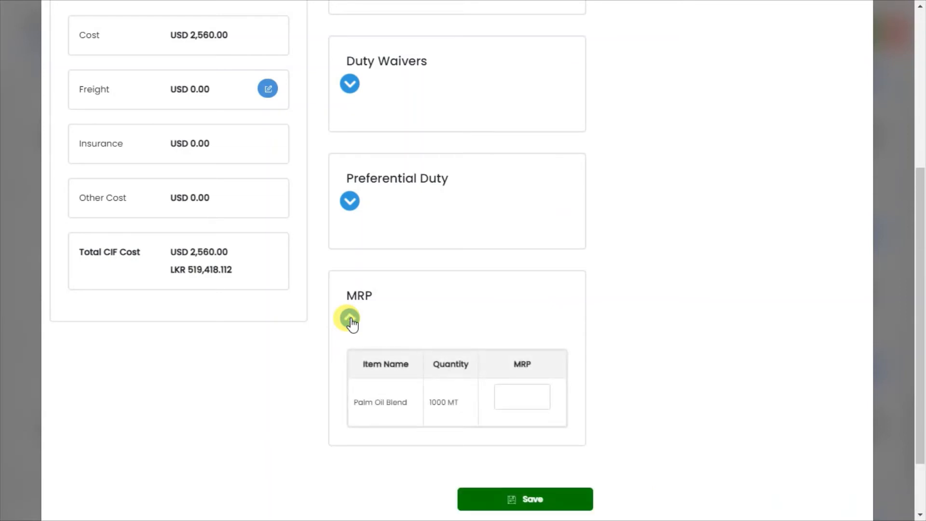
pyautogui.click(349, 319)
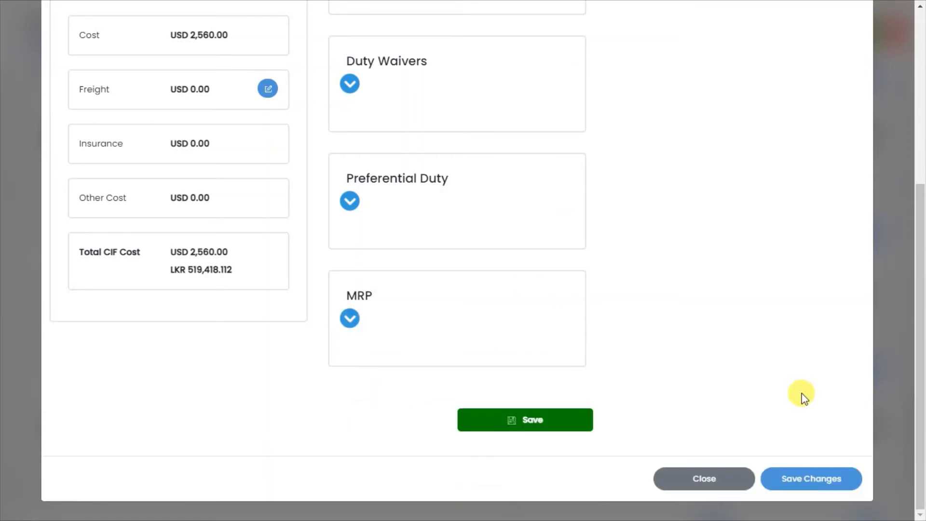
# Save the customs duty details beneath the MRP section
pyautogui.moveTo(924, 372); pyautogui.dragTo(898, 422)
pyautogui.click(559, 421)
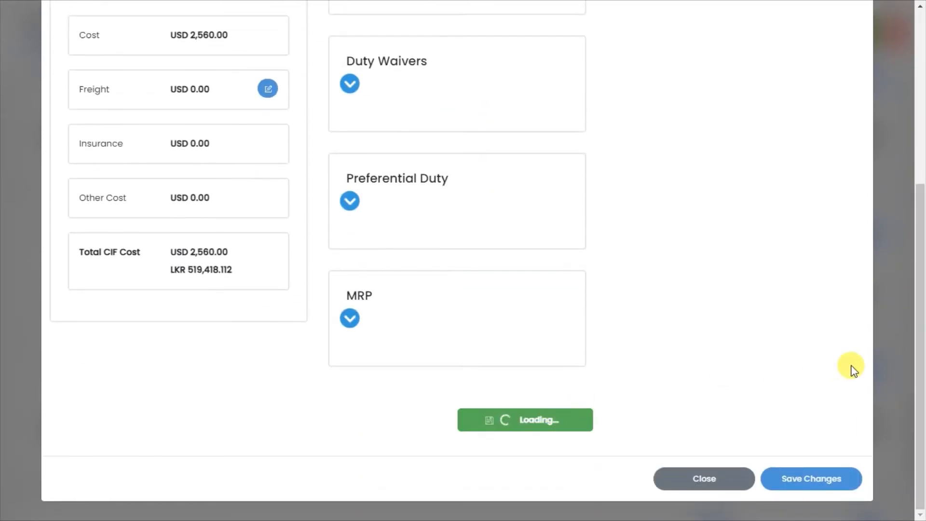
# Start a new entry under Customs Payments and choose office code CBHQ1
pyautogui.moveTo(921, 241); pyautogui.dragTo(921, 376)
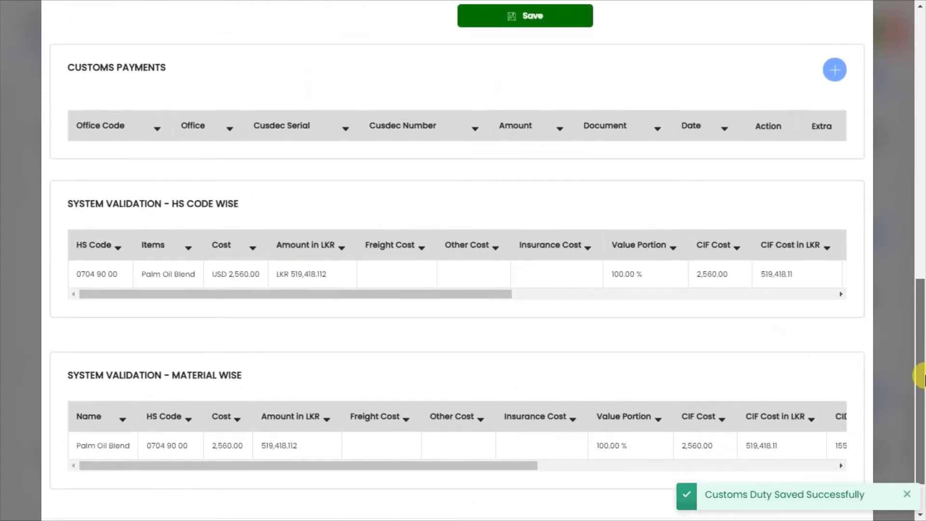
pyautogui.click(834, 70)
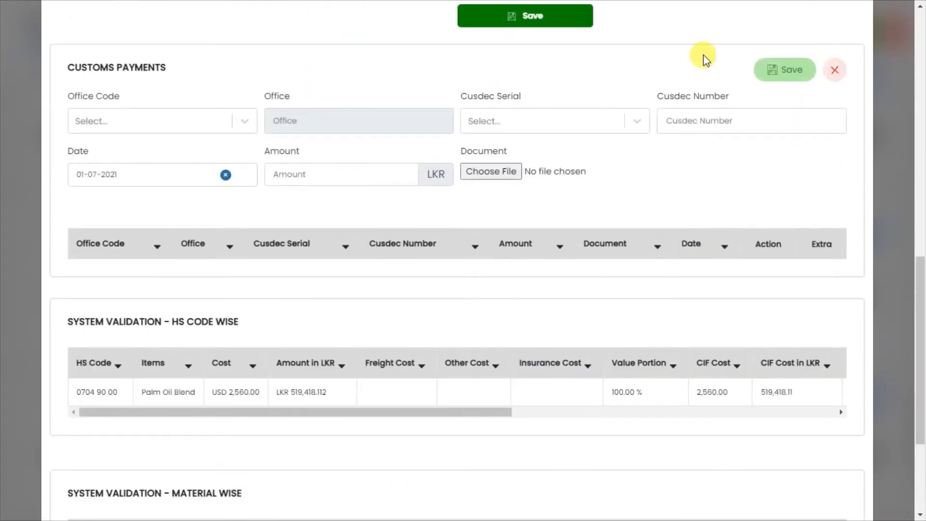
pyautogui.click(143, 116)
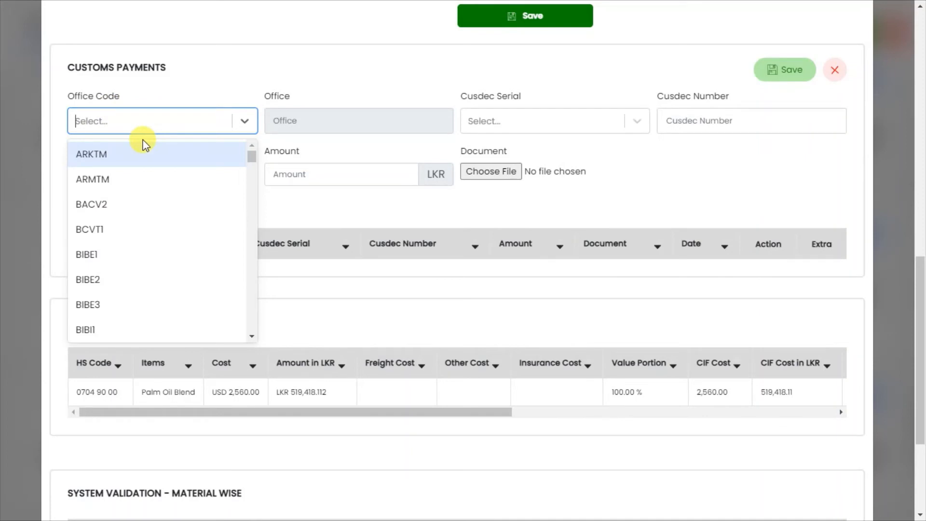
pyautogui.write('ch')
pyautogui.press('BackSpace')
pyautogui.press('BackSpace')
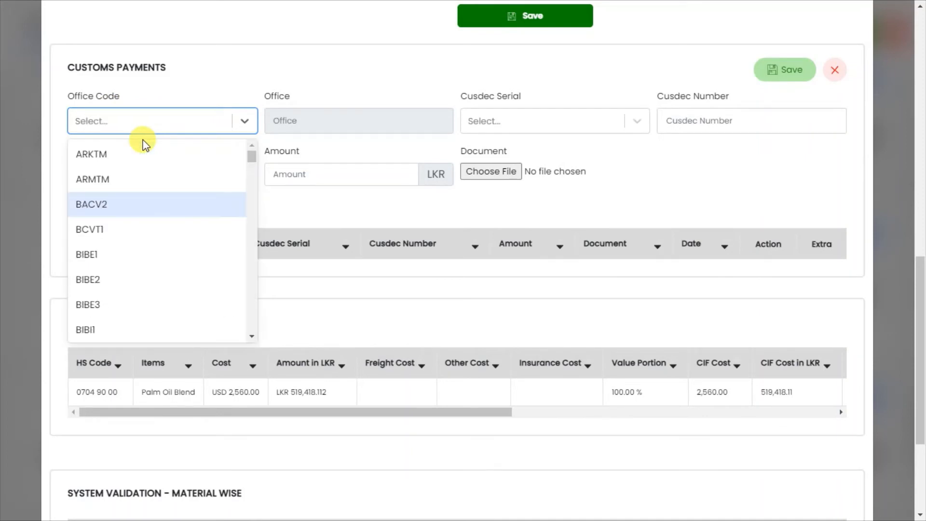
pyautogui.write('ch')
pyautogui.press('BackSpace')
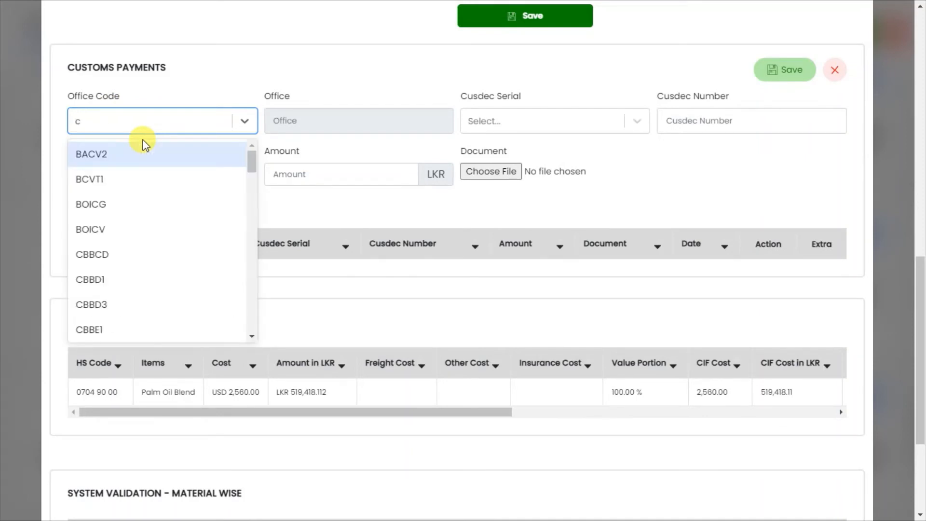
pyautogui.write('b')
pyautogui.press('BackSpace')
pyautogui.press('BackSpace')
pyautogui.write('hq')
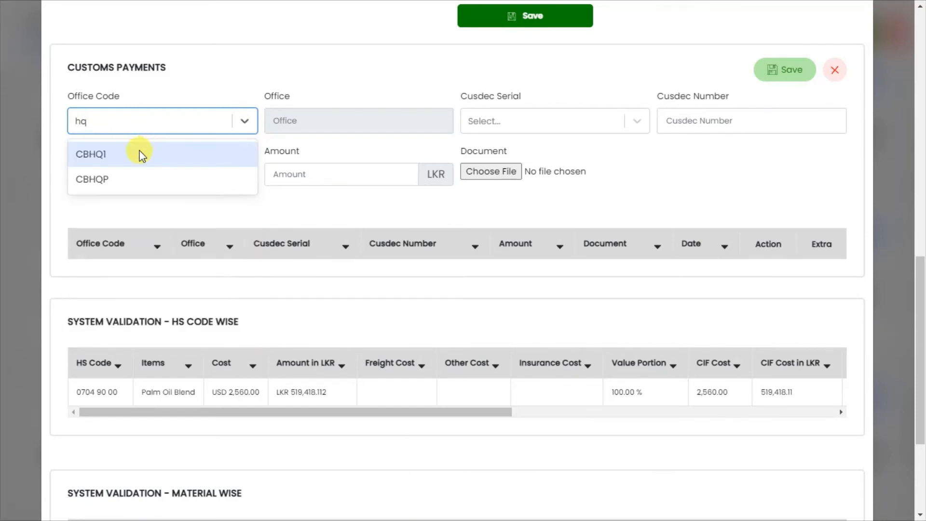
pyautogui.click(140, 155)
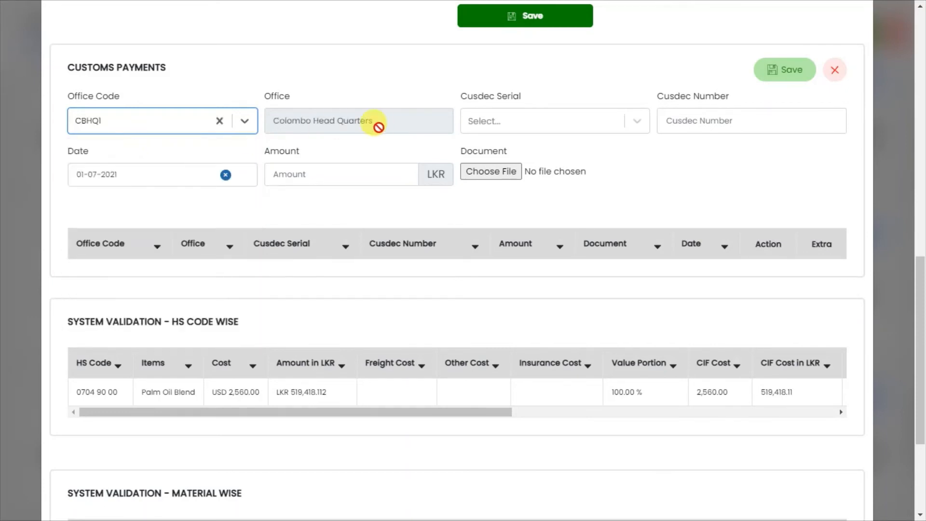
# Set the customs payment's Cusdec serial to I, Cusdec number to 245 and amount to 5000 LKR
pyautogui.click(499, 122)
pyautogui.write('I')
pyautogui.click(498, 155)
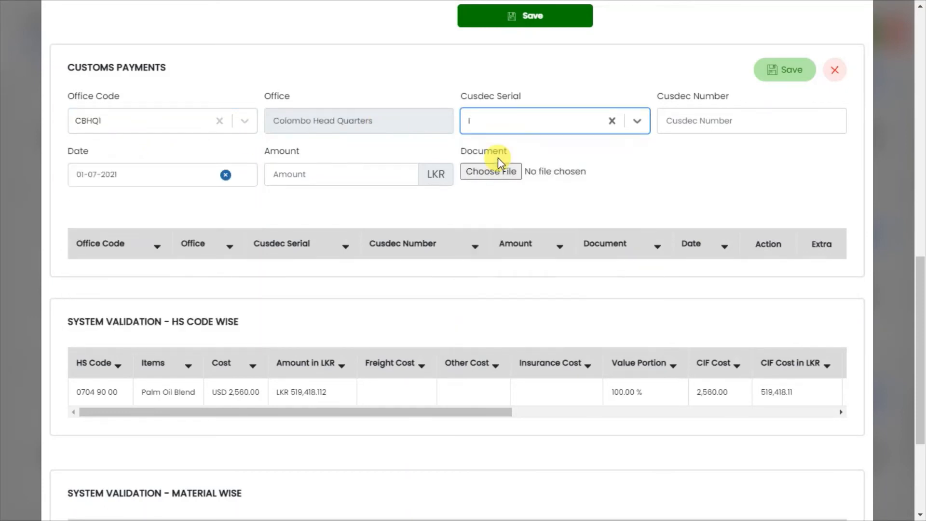
pyautogui.click(723, 116)
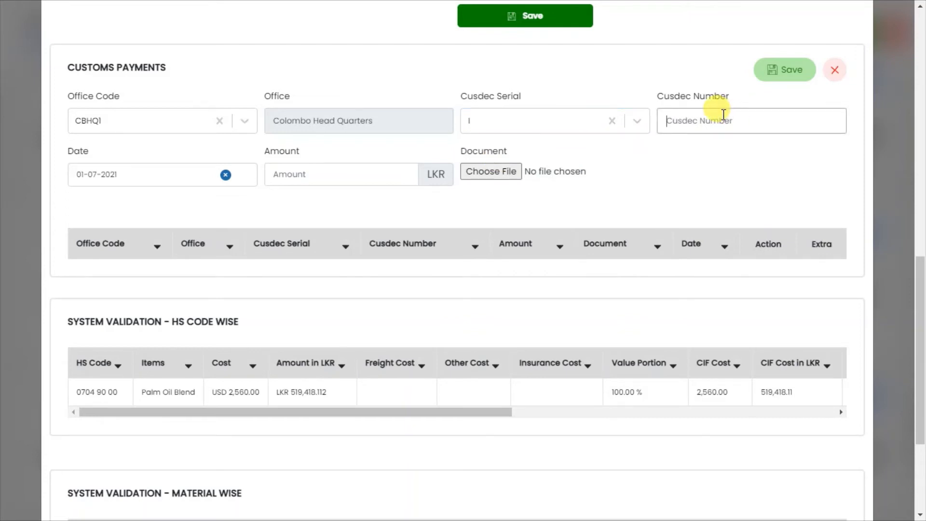
pyautogui.write('45')
pyautogui.click(311, 180)
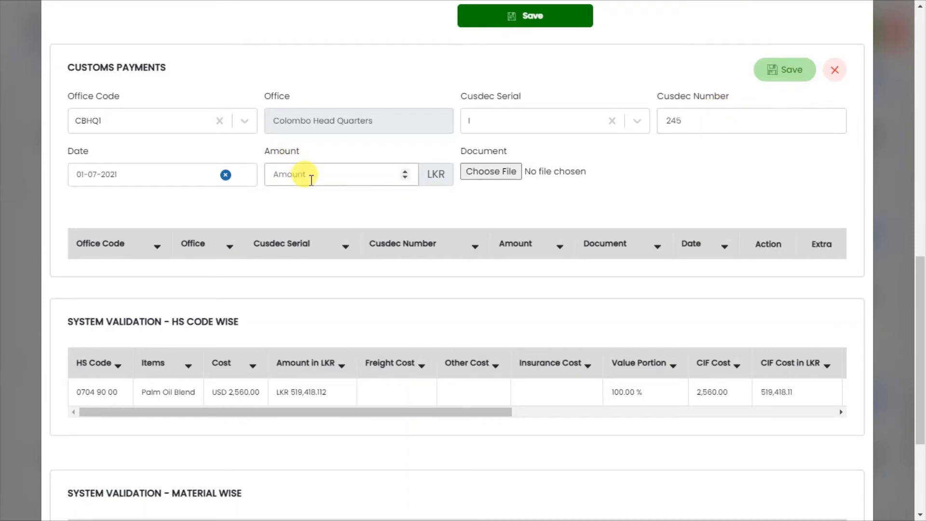
pyautogui.write('5000')
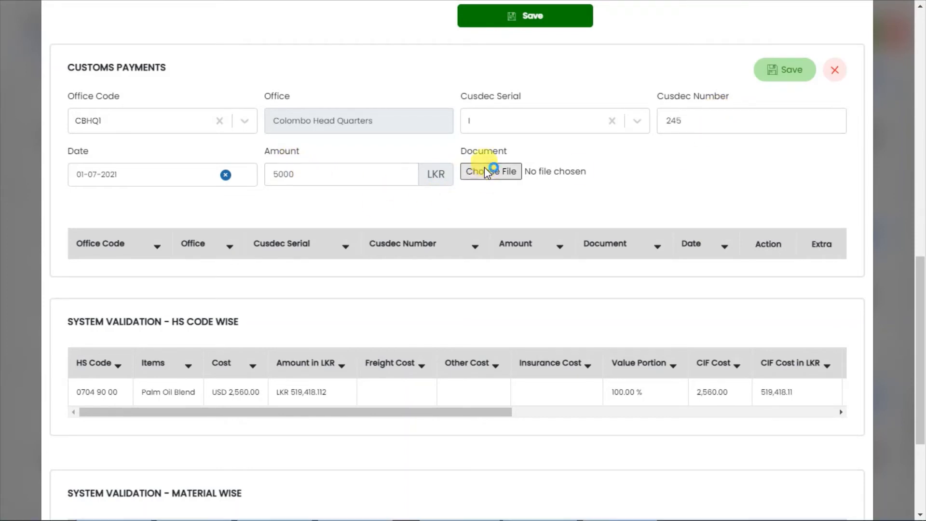
# Attach Shipping_Document.pdf from the Desktop's Sample Documents folder to the customs payment and save the entry
pyautogui.click(479, 170)
pyautogui.click(56, 117)
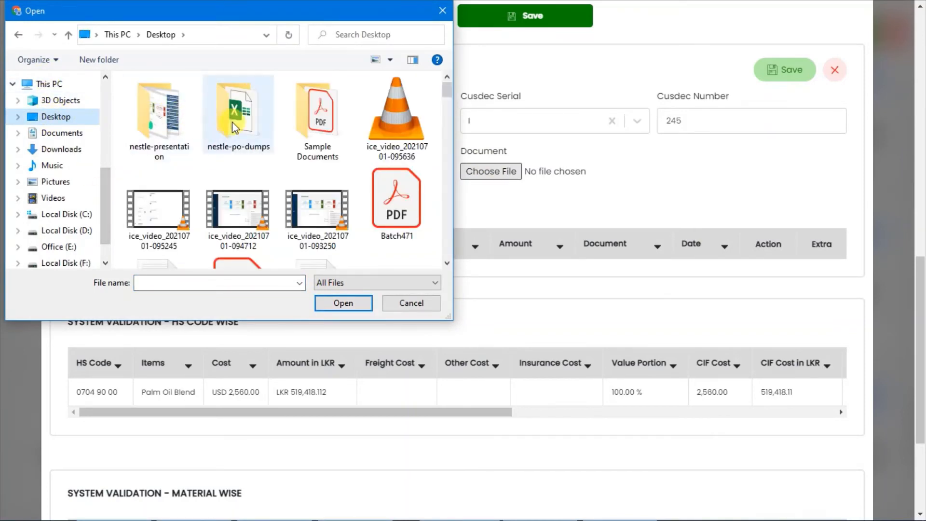
pyautogui.doubleClick(317, 118)
pyautogui.click(176, 100)
pyautogui.doubleClick(176, 99)
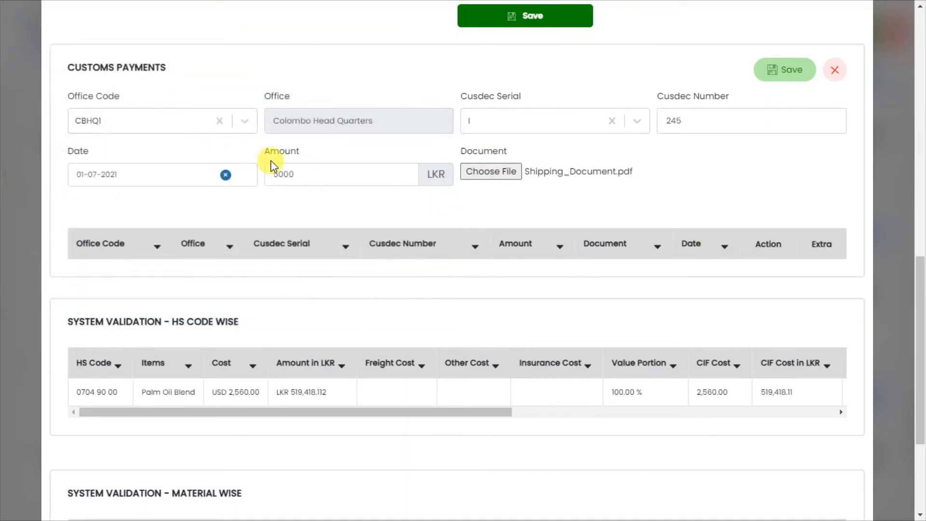
pyautogui.click(770, 72)
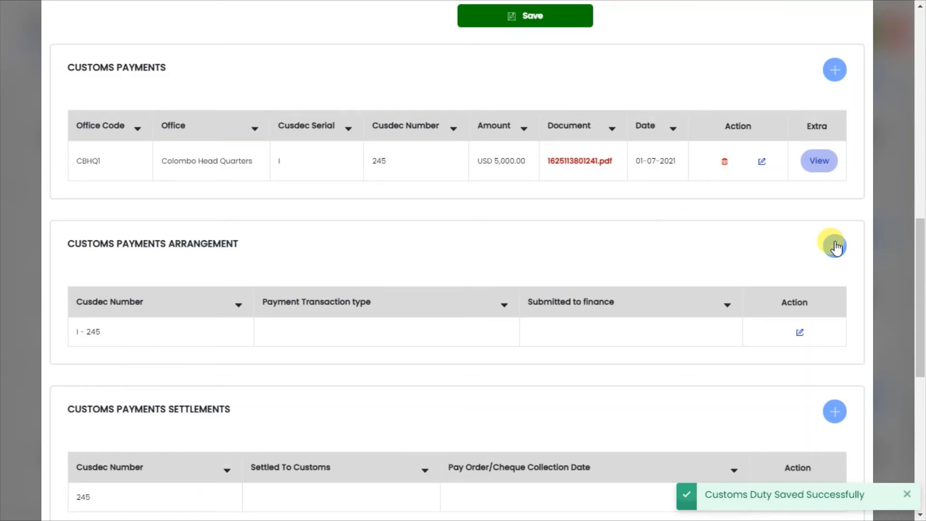
# View the Custom Duty Payment breakdown form of the saved payment and close it without changes
pyautogui.click(820, 171)
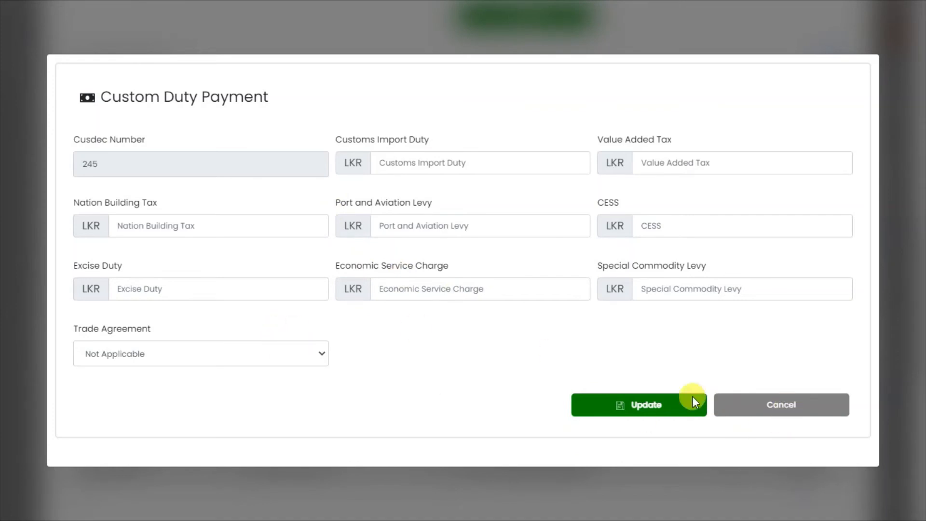
pyautogui.click(776, 419)
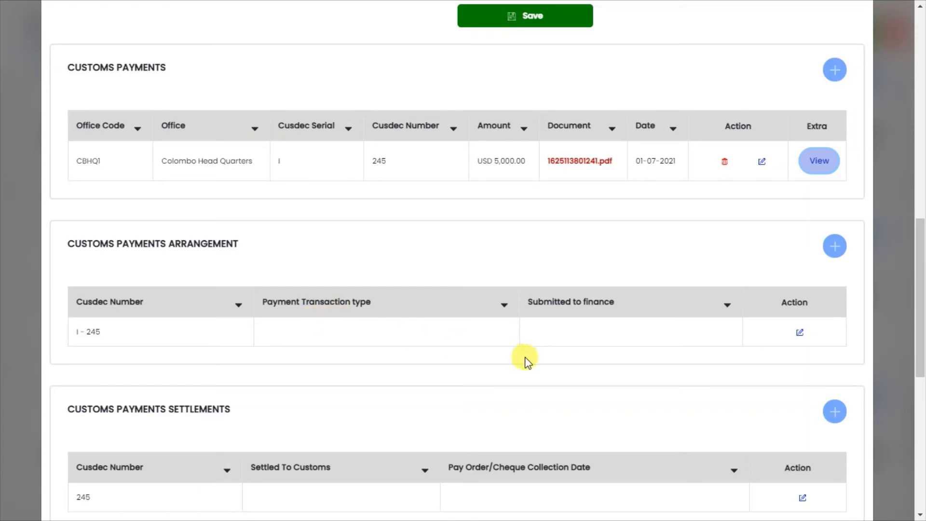
# View the payment transaction types in the Customs Payments Arrangement edit form and cancel the editing
pyautogui.click(801, 333)
pyautogui.click(340, 303)
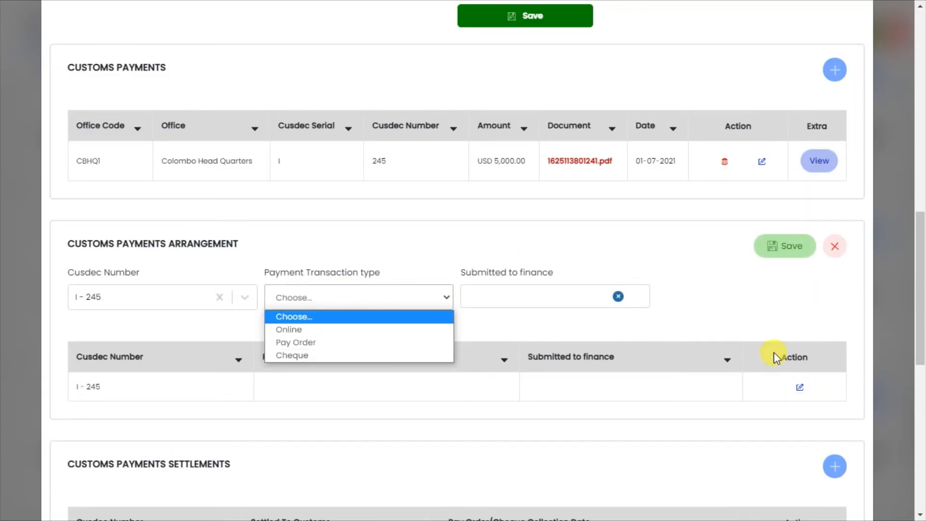
pyautogui.click(835, 247)
# View the date fields in the Customs Payments Settlements edit form and cancel the editing
pyautogui.moveTo(924, 260); pyautogui.dragTo(924, 316)
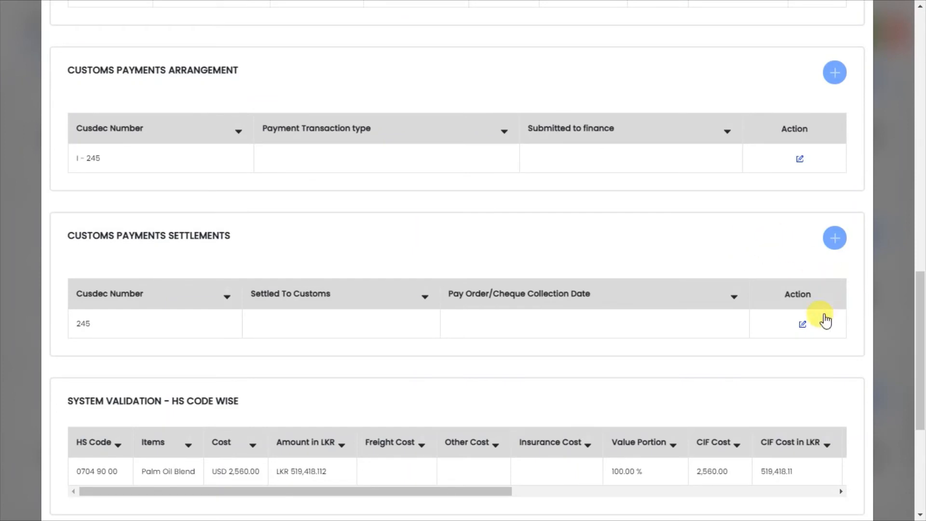
pyautogui.click(803, 326)
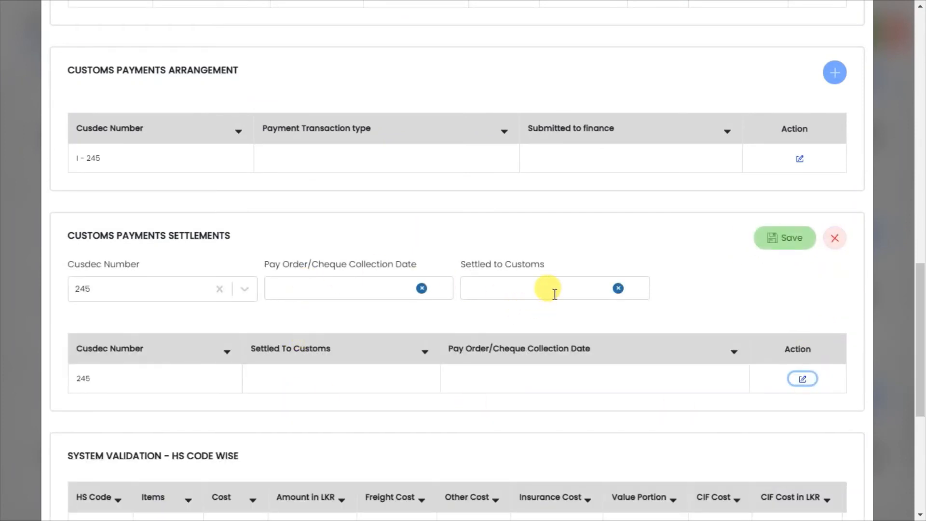
pyautogui.click(828, 243)
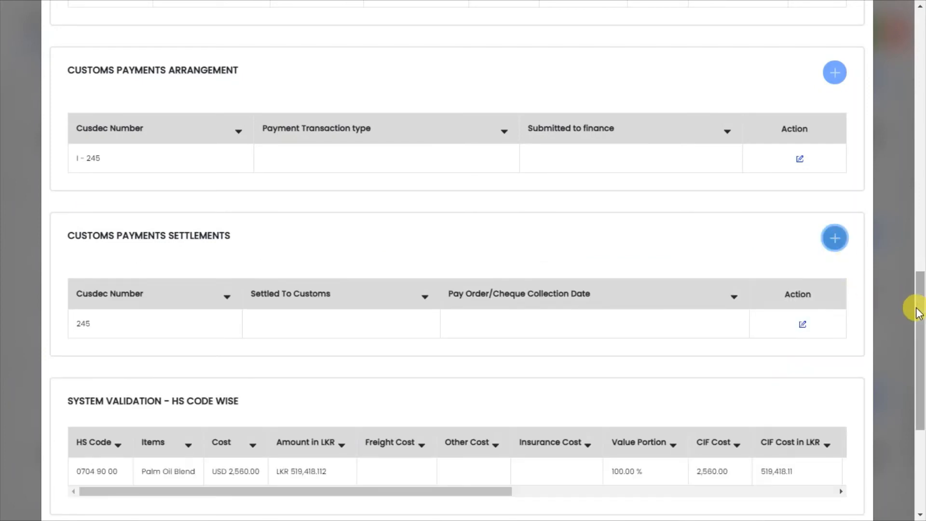
# Examine the HS code wise system validation table for its cost and CIF columns
pyautogui.moveTo(920, 324); pyautogui.dragTo(920, 348)
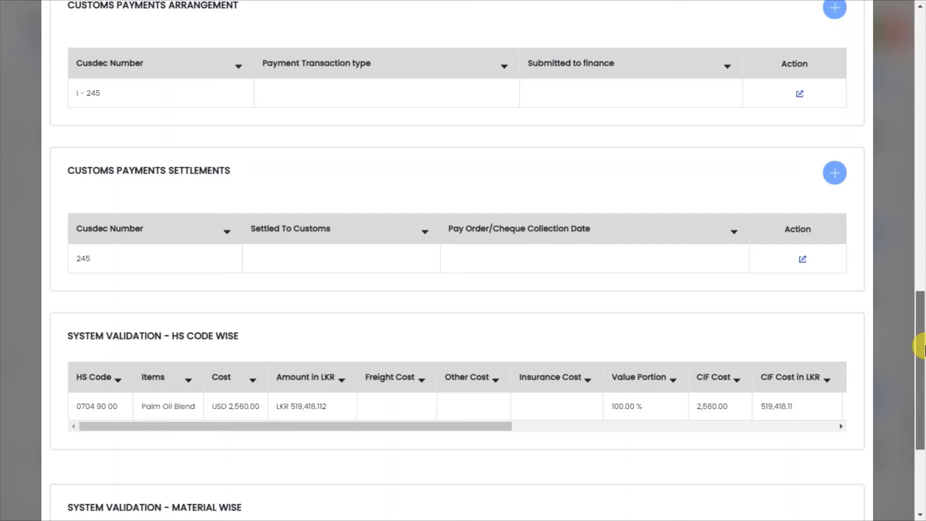
pyautogui.moveTo(921, 346); pyautogui.dragTo(919, 407)
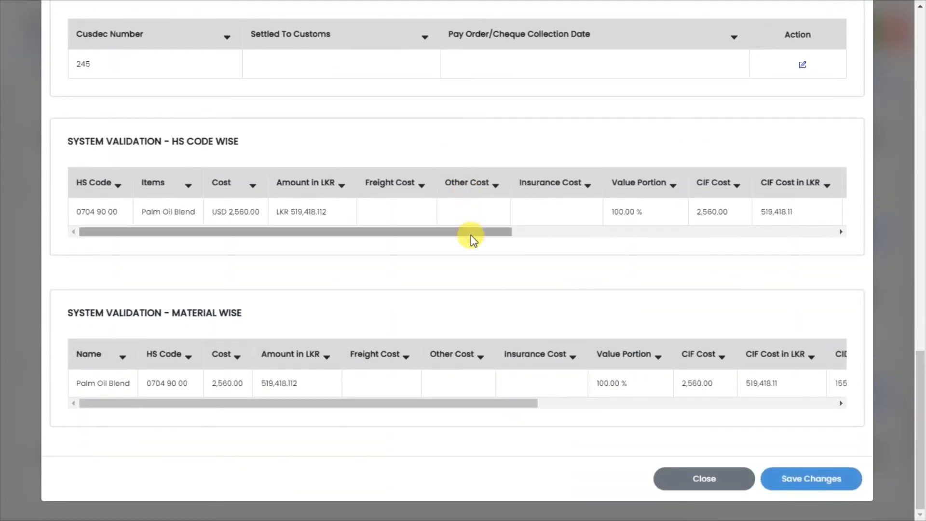
pyautogui.moveTo(471, 234); pyautogui.dragTo(448, 265)
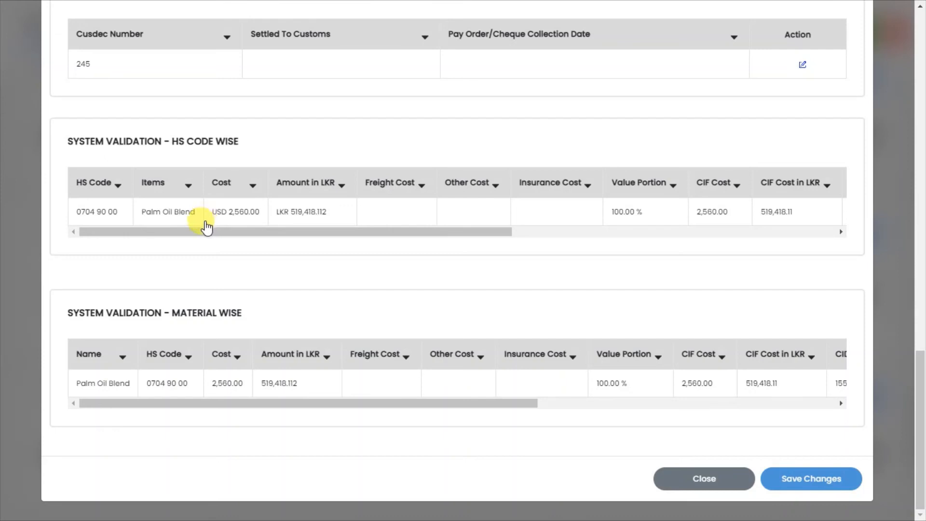
pyautogui.moveTo(228, 228); pyautogui.dragTo(214, 251)
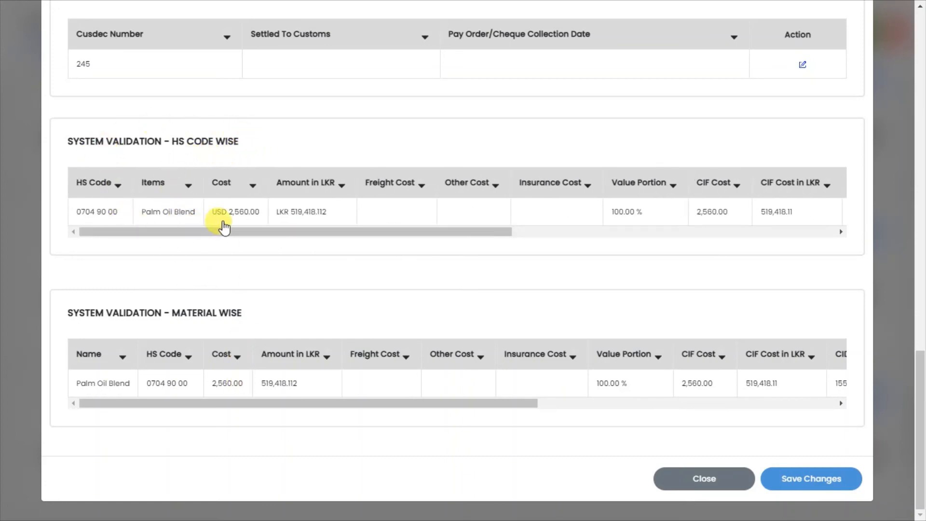
pyautogui.moveTo(228, 233); pyautogui.dragTo(186, 254)
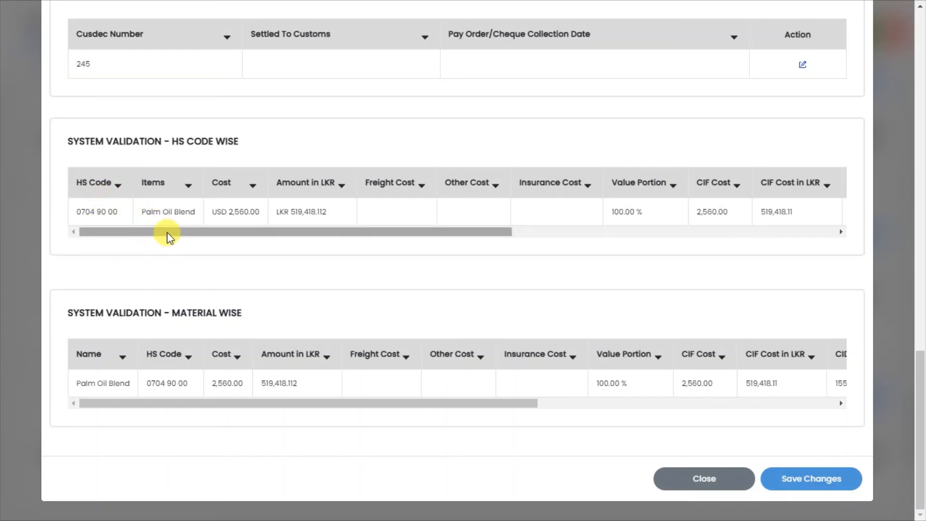
pyautogui.moveTo(167, 232); pyautogui.dragTo(120, 233)
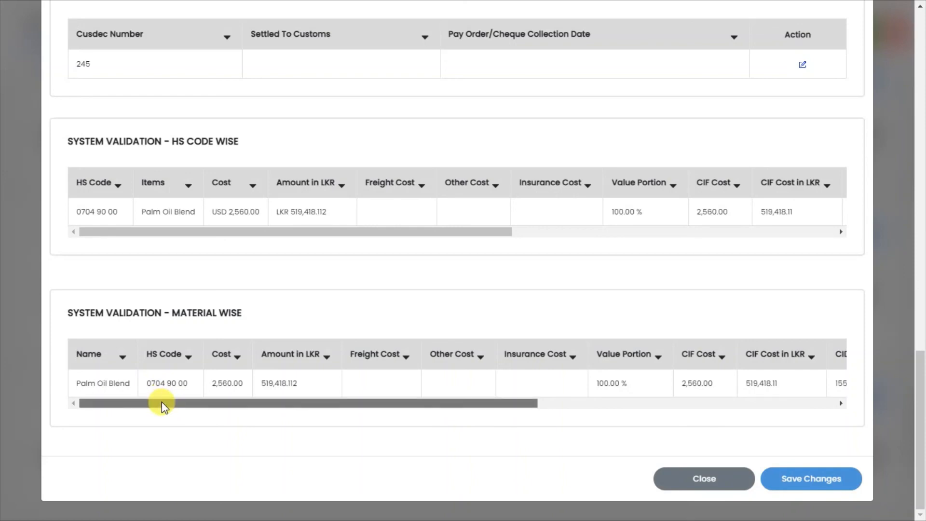
# Examine the material wise system validation table, including its CID and VAT columns
pyautogui.moveTo(161, 401); pyautogui.dragTo(131, 428)
pyautogui.moveTo(129, 403); pyautogui.dragTo(253, 405)
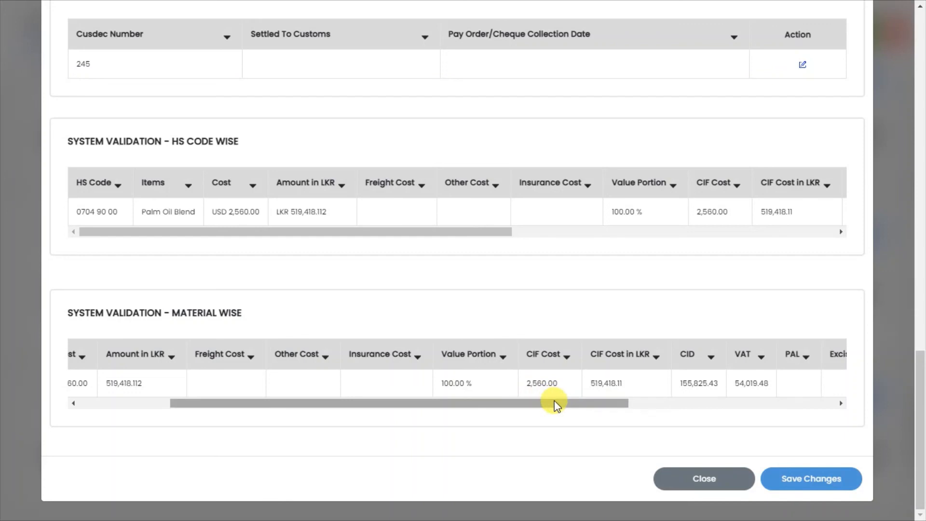
pyautogui.rightClick(718, 373)
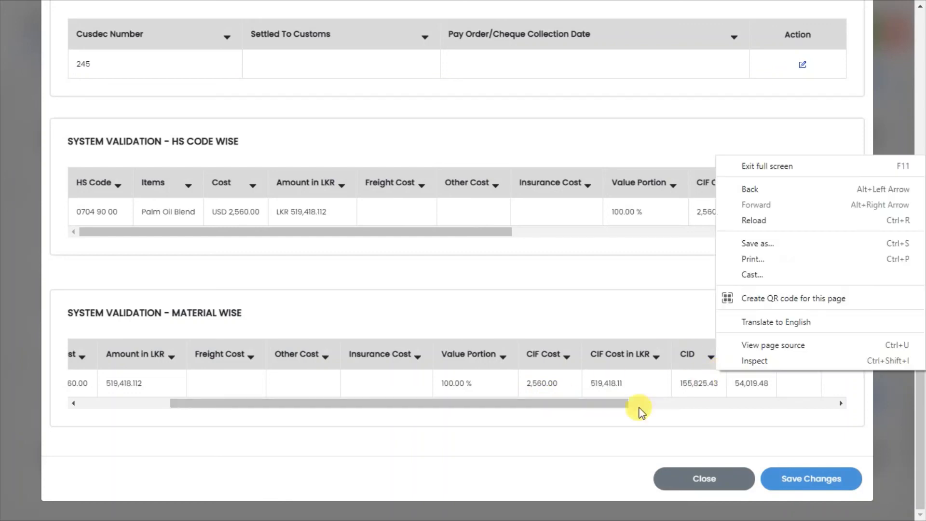
pyautogui.click(589, 402)
pyautogui.rightClick(669, 416)
pyautogui.click(588, 403)
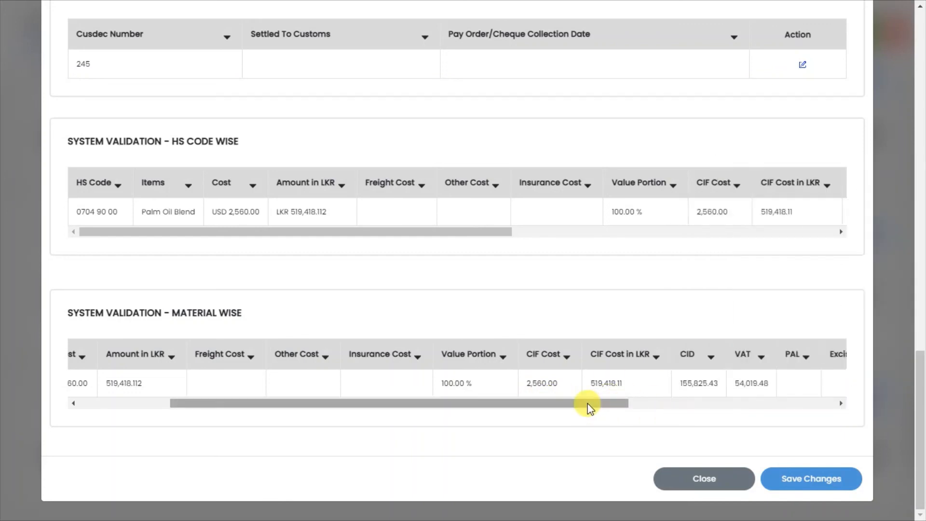
pyautogui.moveTo(588, 404); pyautogui.dragTo(445, 391)
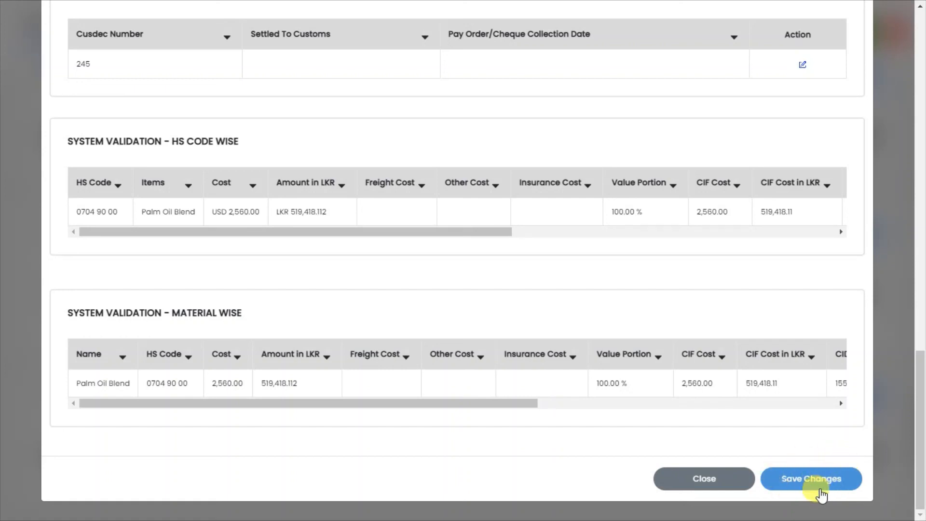
# Save all changes made to the customs duty record
pyautogui.rightClick(897, 212)
pyautogui.click(916, 429)
pyautogui.moveTo(917, 429); pyautogui.dragTo(898, 279)
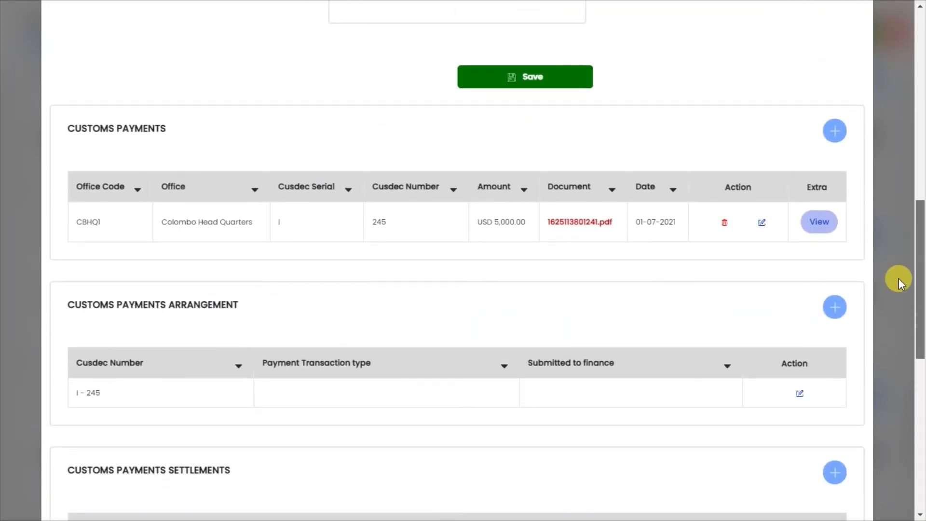
pyautogui.moveTo(898, 279); pyautogui.dragTo(890, 322)
pyautogui.moveTo(881, 334); pyautogui.dragTo(882, 334)
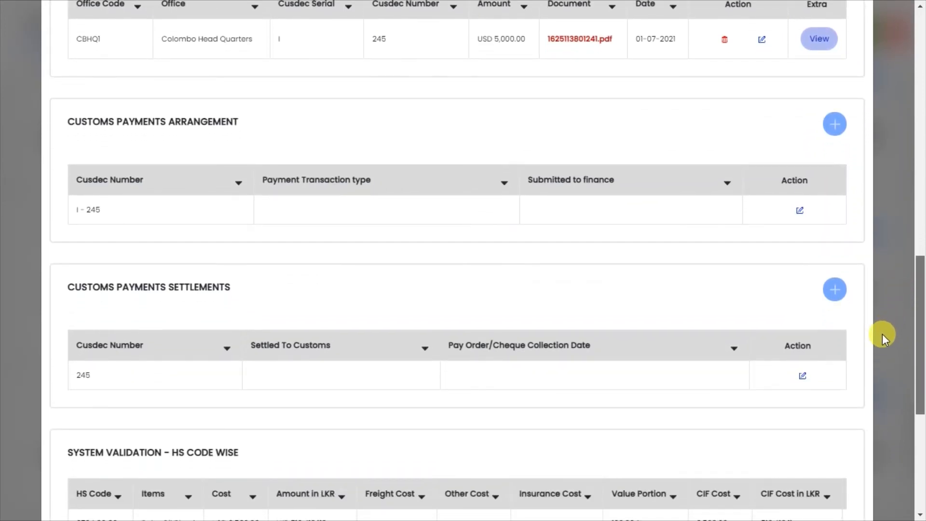
pyautogui.moveTo(881, 334); pyautogui.dragTo(922, 460)
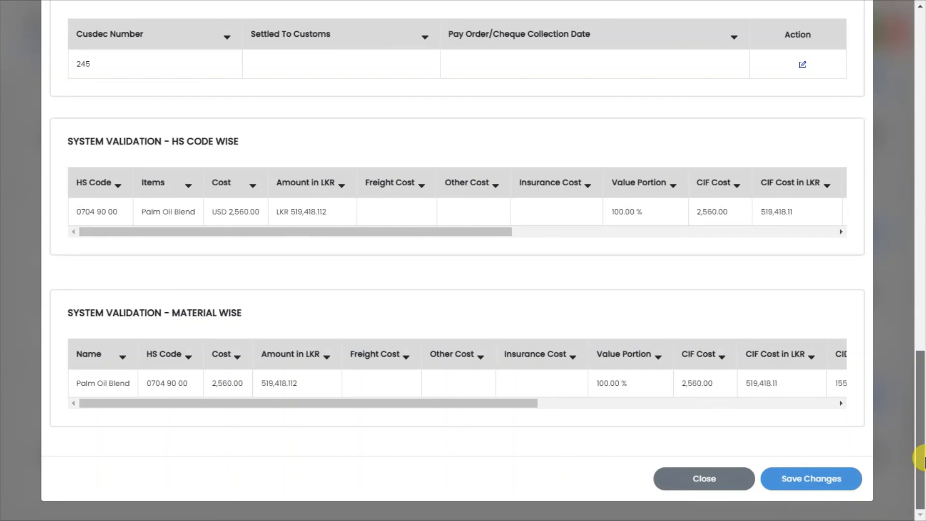
pyautogui.moveTo(922, 460)
pyautogui.mouseDown()
pyautogui.moveTo(915, 300)
pyautogui.moveTo(903, 356)
pyautogui.moveTo(908, 368)
pyautogui.moveTo(911, 345)
pyautogui.moveTo(915, 417)
pyautogui.moveTo(911, 251)
pyautogui.moveTo(922, 368)
pyautogui.moveTo(905, 275)
pyautogui.moveTo(904, 310)
pyautogui.moveTo(921, 345)
pyautogui.moveTo(922, 475)
pyautogui.moveTo(911, 386)
pyautogui.moveTo(912, 459)
pyautogui.moveTo(922, 462)
pyautogui.mouseUp()
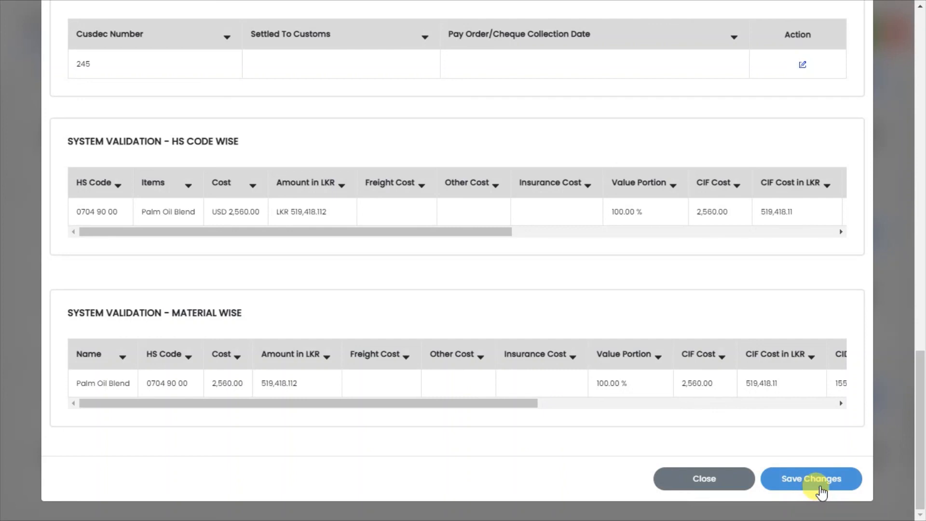
pyautogui.click(821, 492)
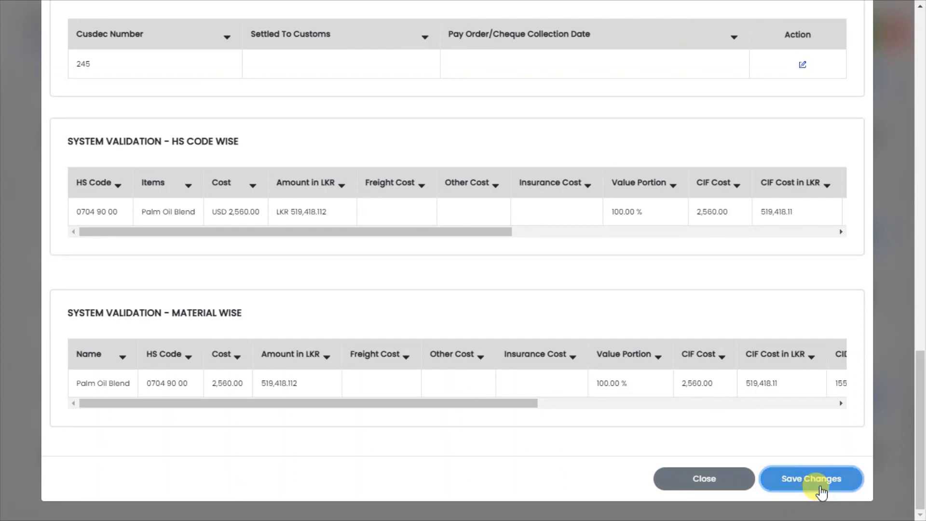